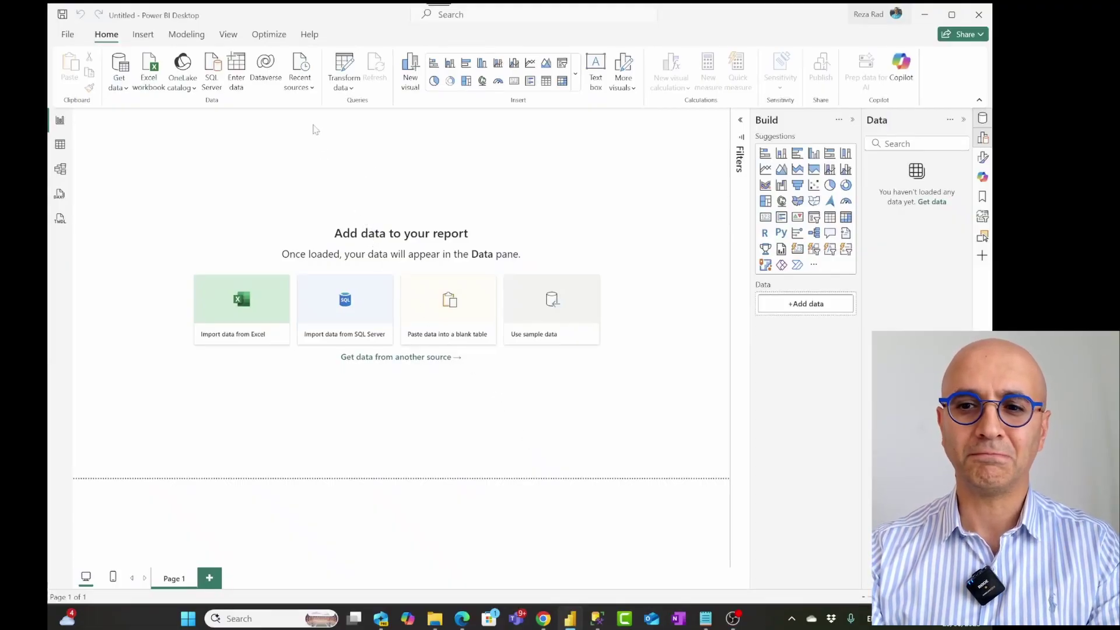
Step: Reconnect to the recent AcademyLog database source and select the ActionLog table in Navigator
click(300, 85)
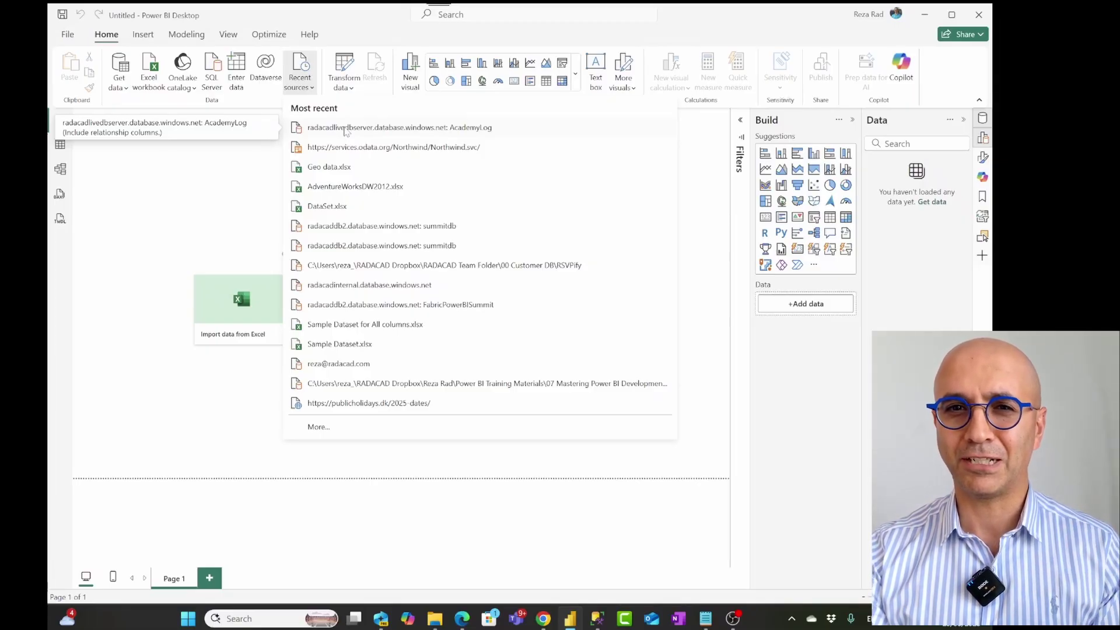
click(346, 129)
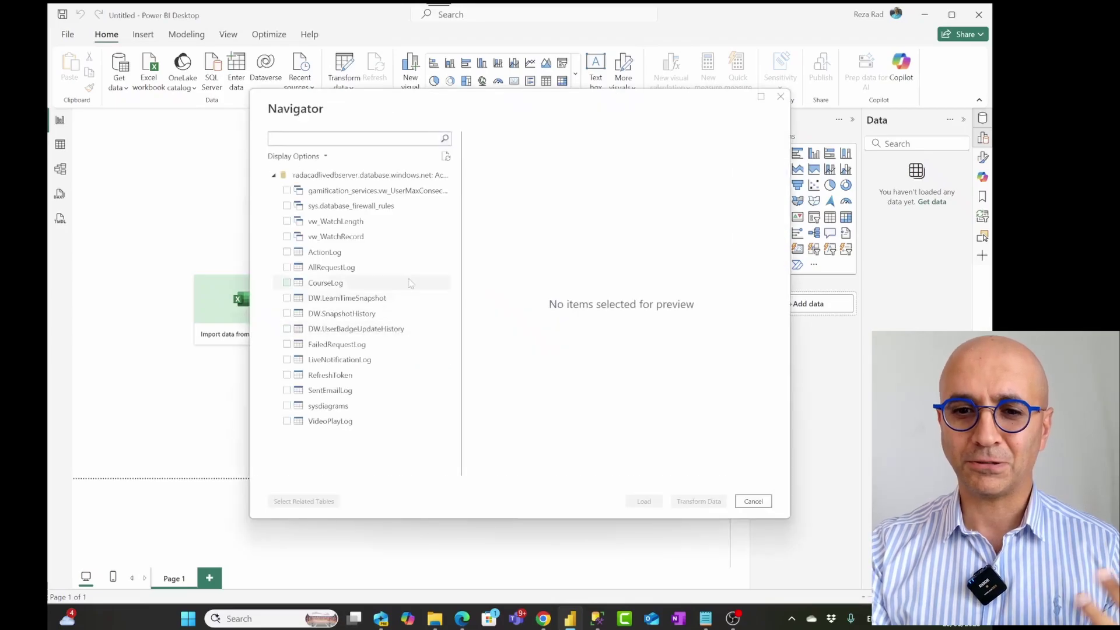
click(331, 255)
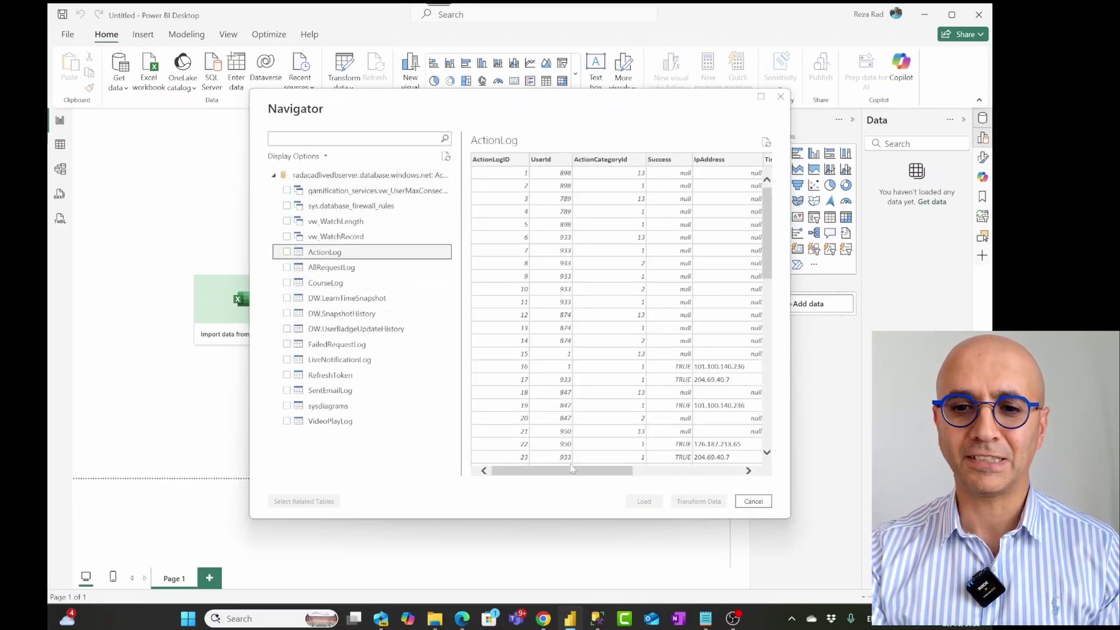
drag(560, 474, 588, 473)
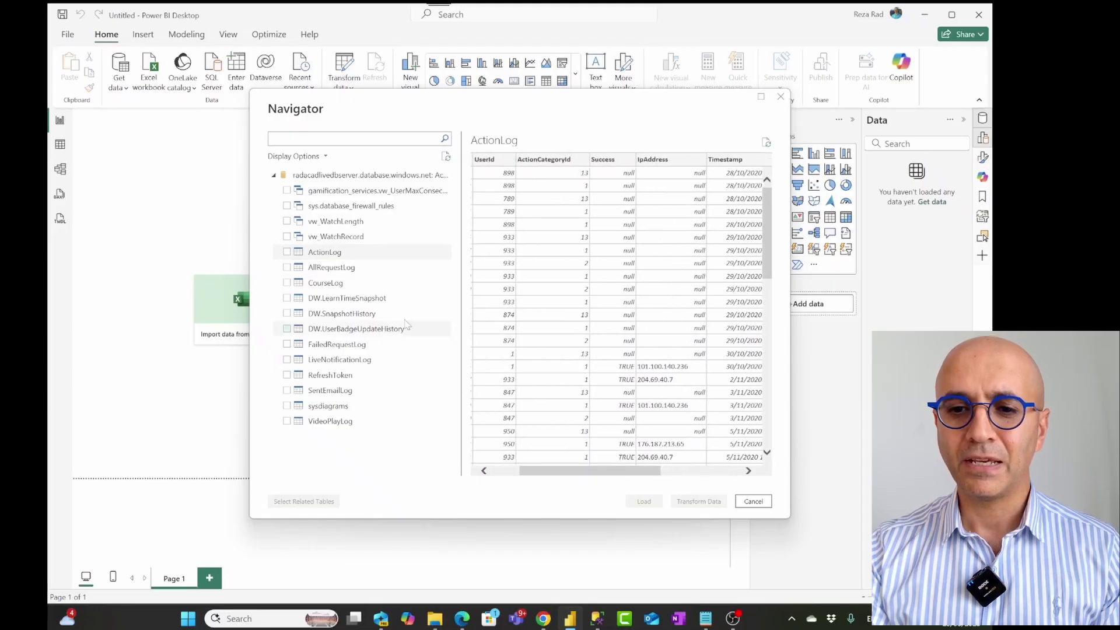
click(287, 251)
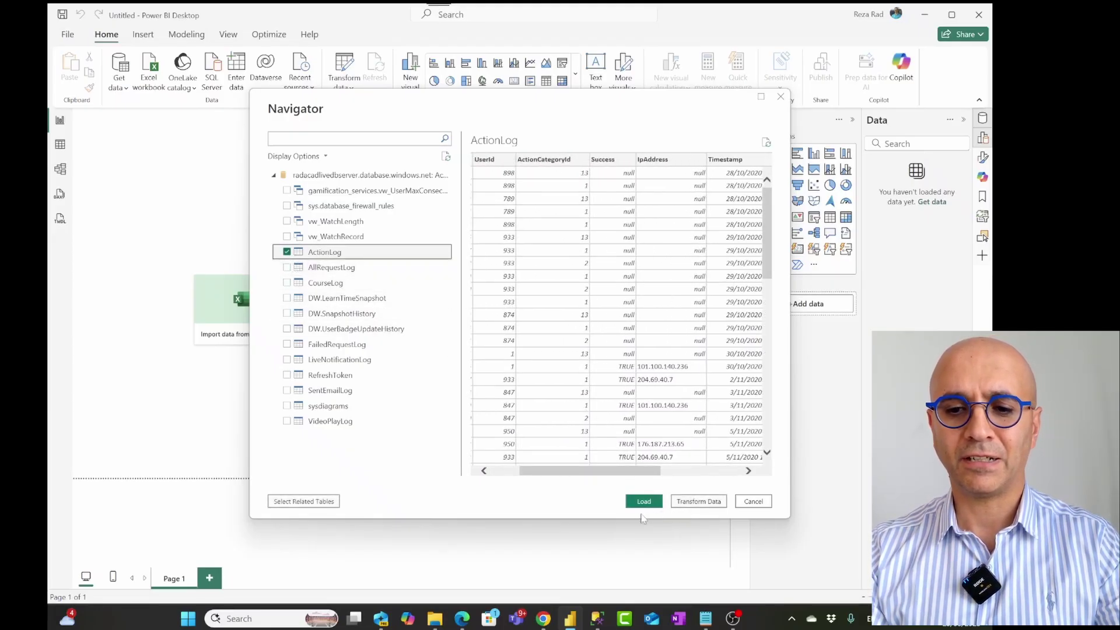
Step: Bring ActionLog into the Power Query Editor using Import mode
click(285, 617)
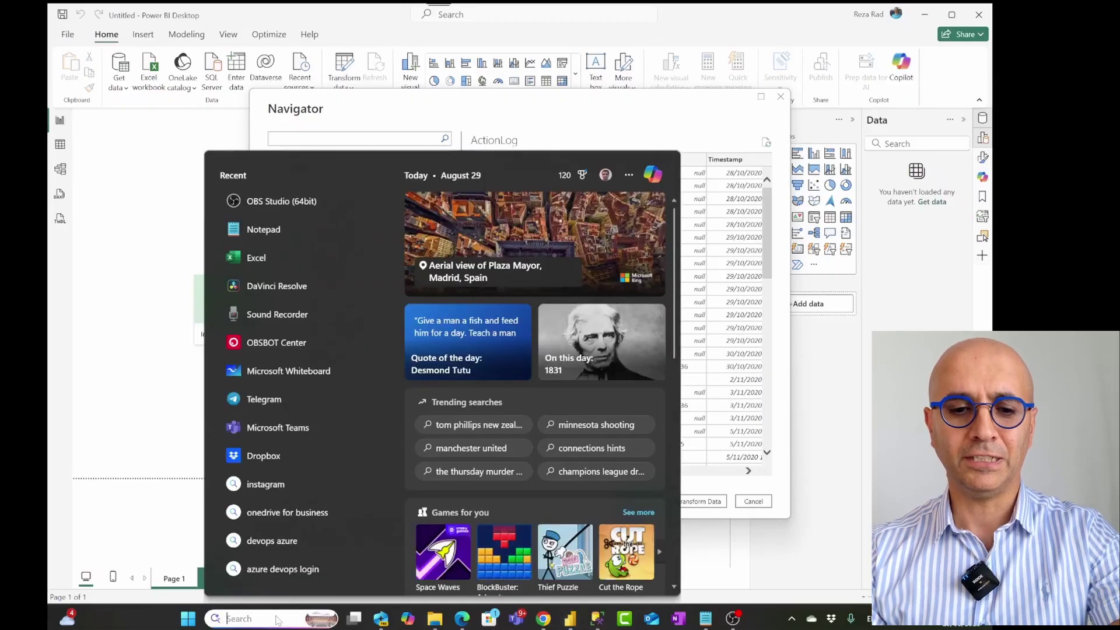
text(zoomit)
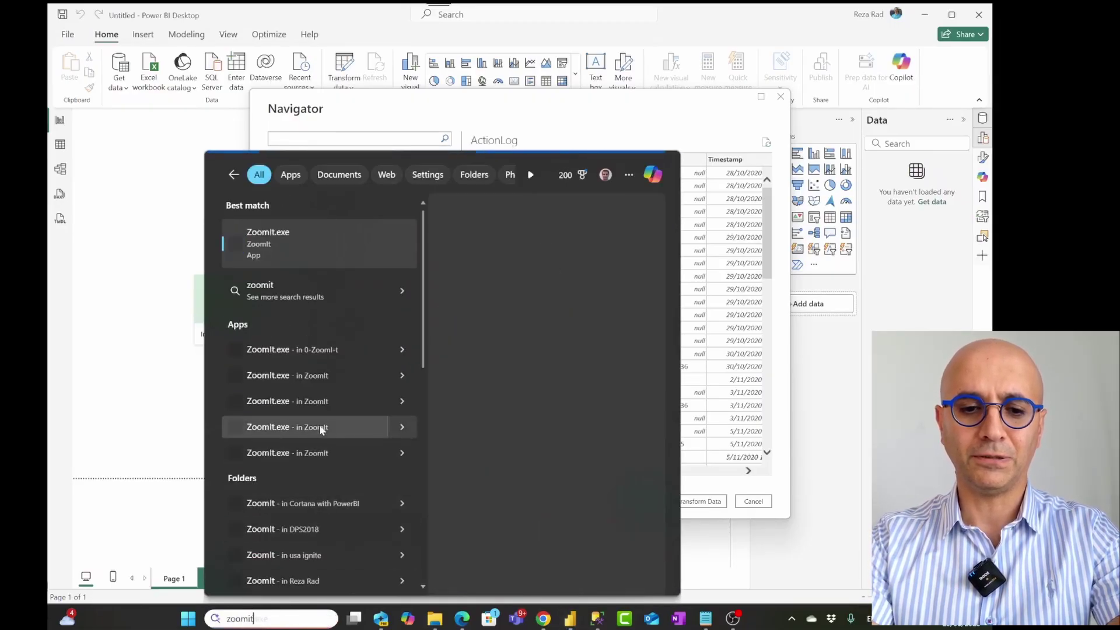
click(290, 256)
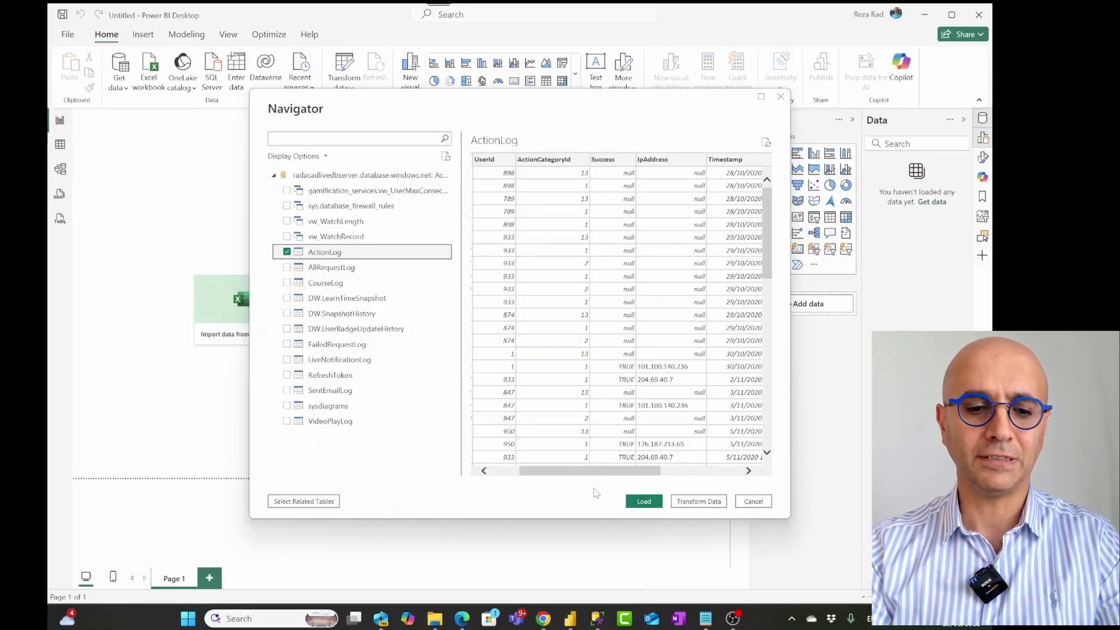
key(ctrl+1)
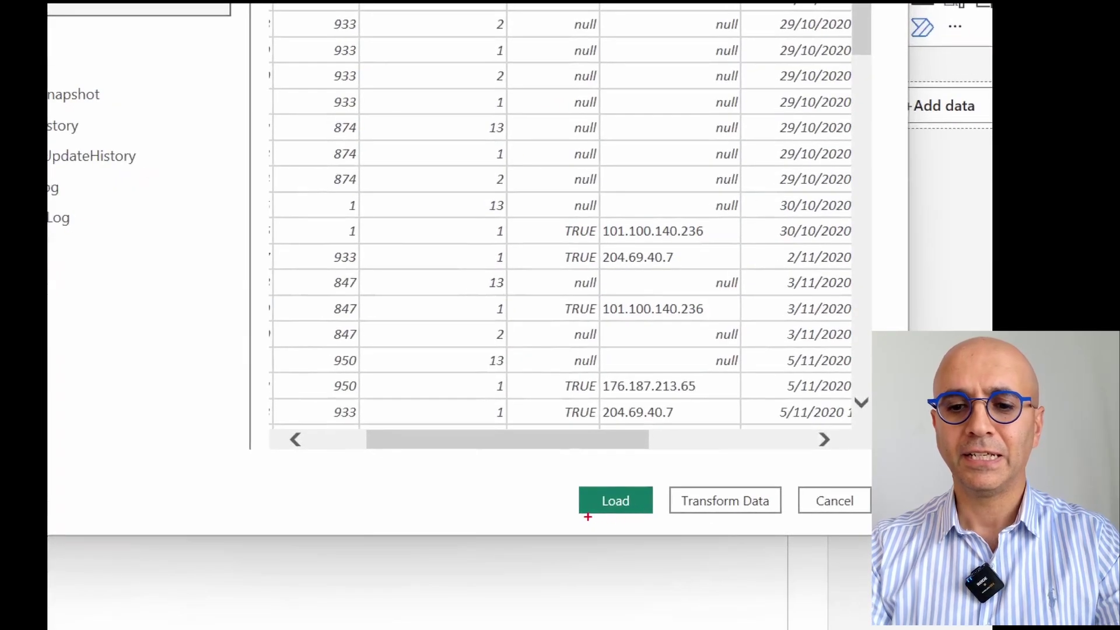
mouse_move(662, 474)
mouse_down()
mouse_move(827, 541)
mouse_move(793, 527)
mouse_up()
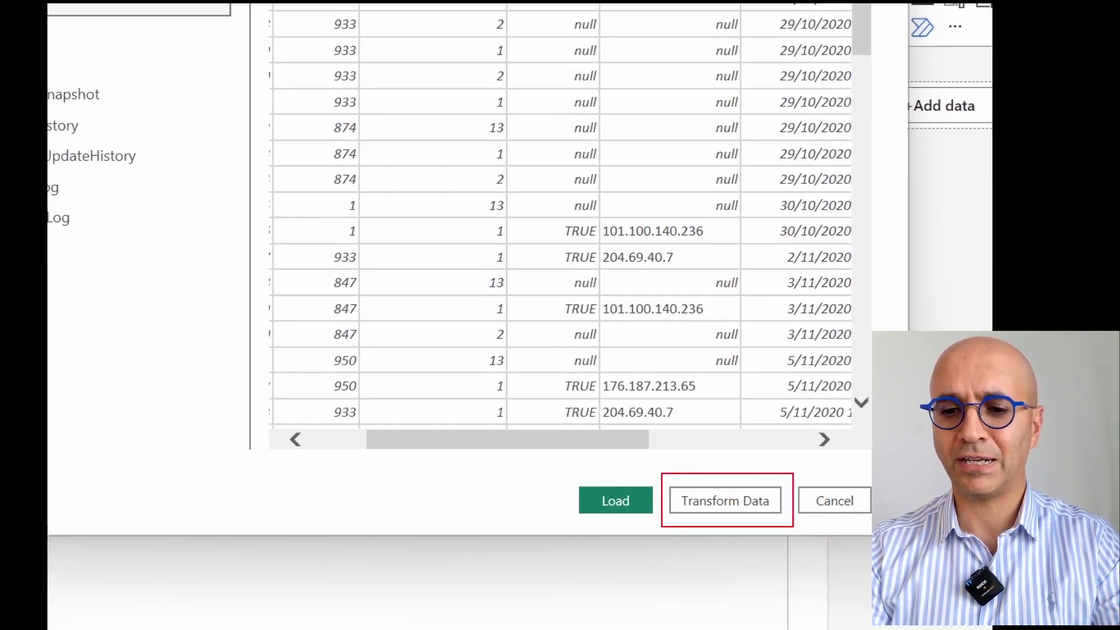
key(Escape)
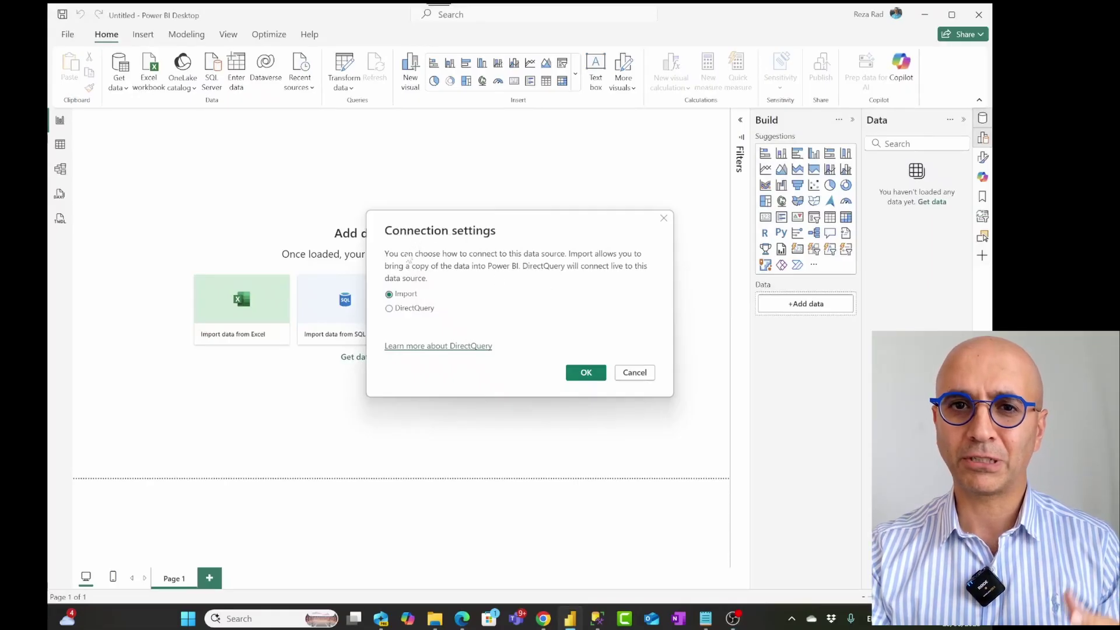
click(582, 373)
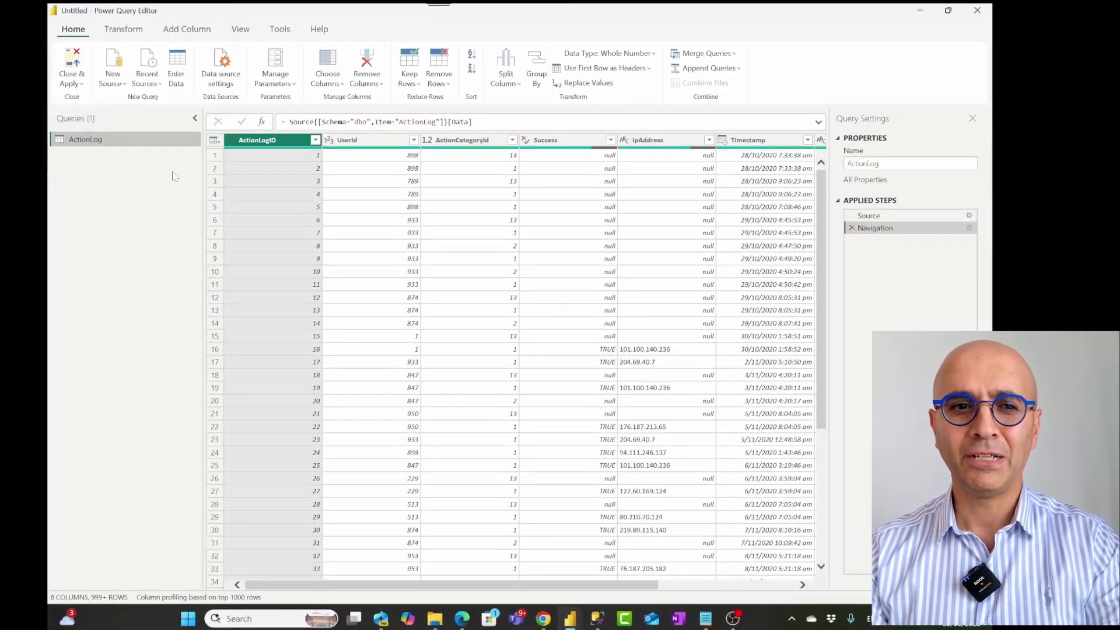
Step: Select the Timestamp column in the ActionLog query grid
drag(501, 586, 638, 590)
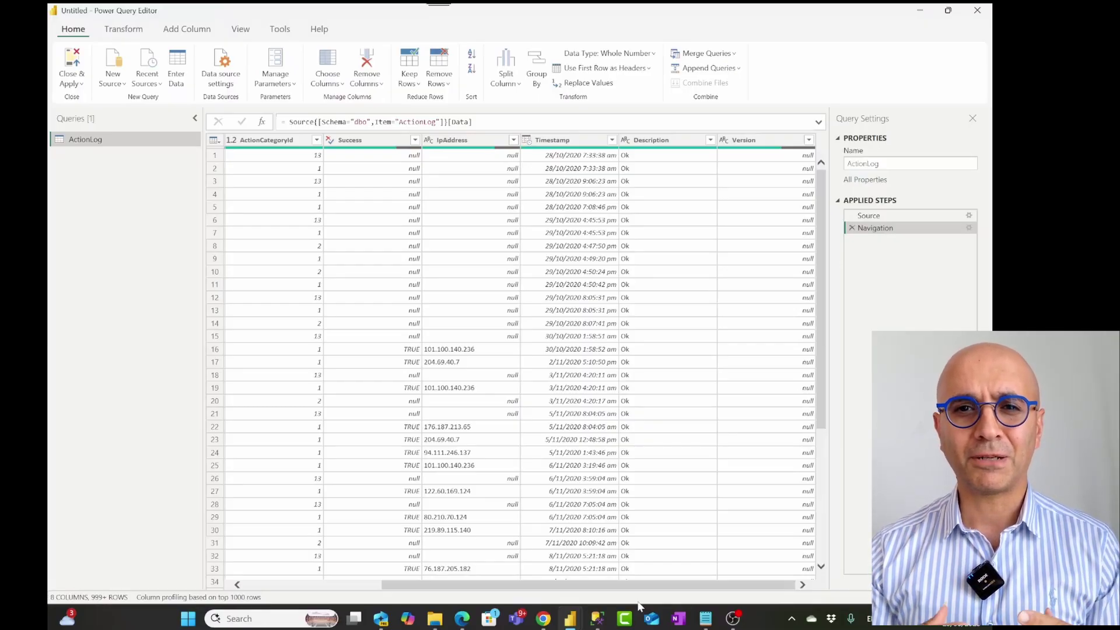
click(595, 140)
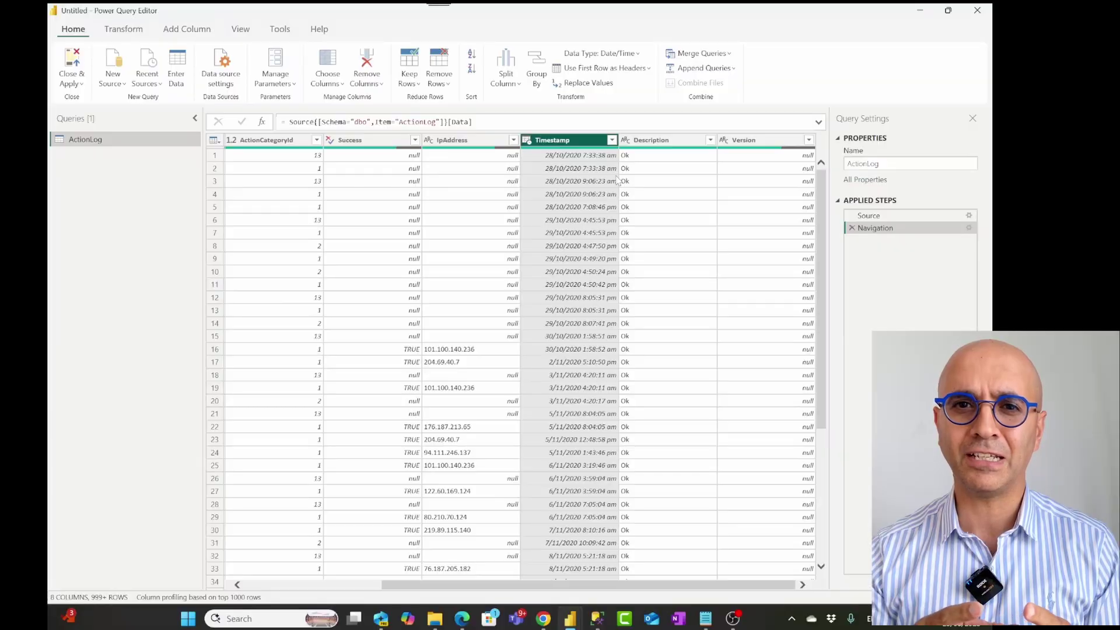
Step: Apply a Date/Time 'In the Previous' filter of 1 years to Timestamp
click(612, 141)
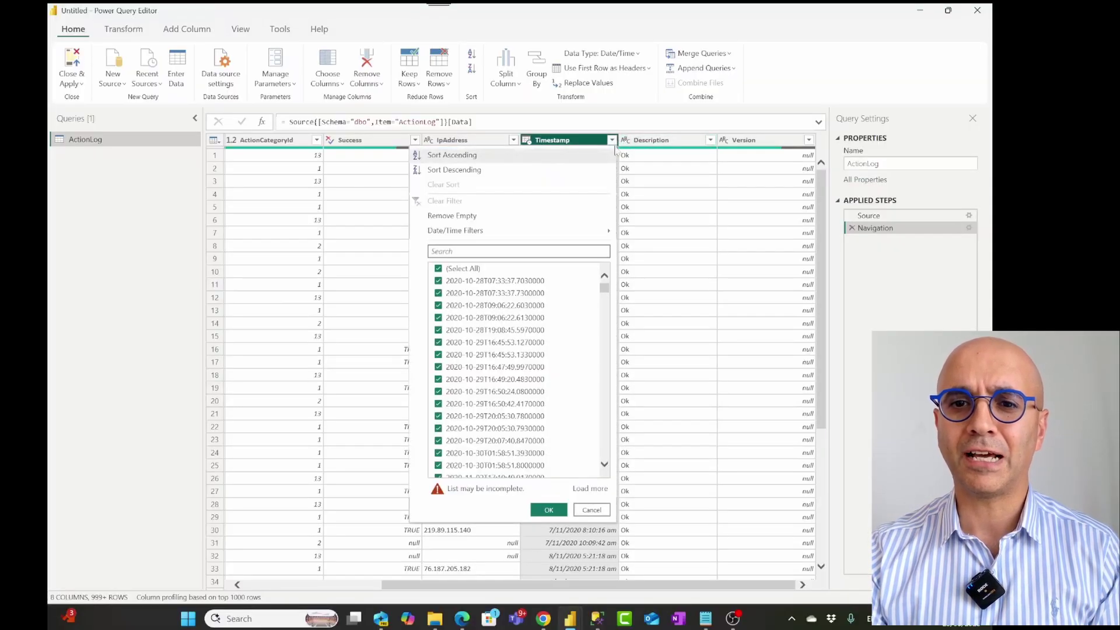
mouse_move(595, 238)
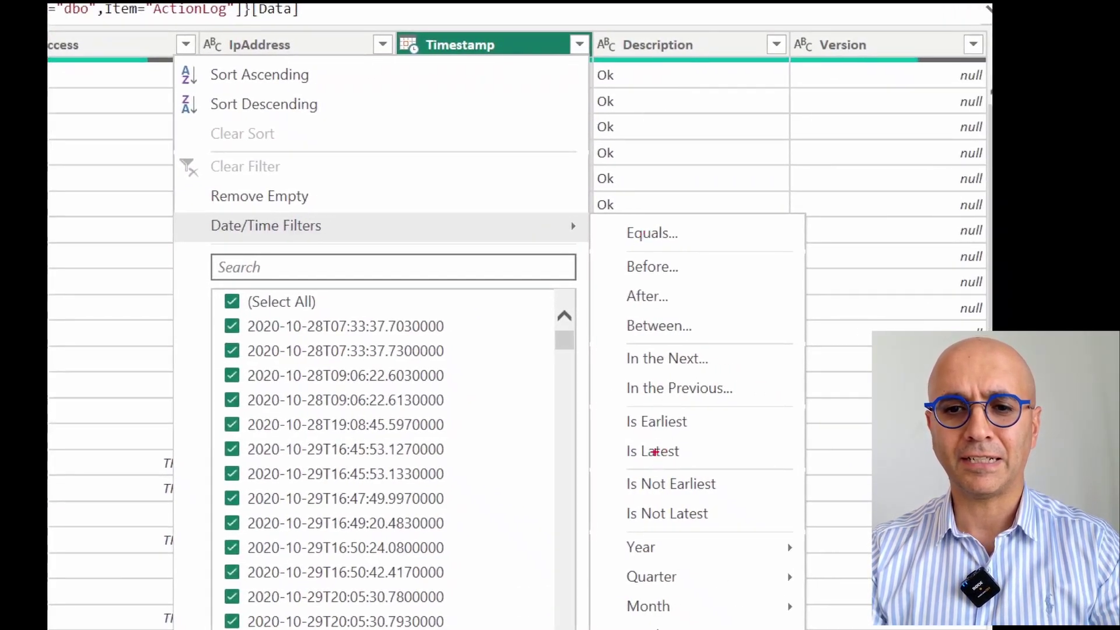
mouse_move(617, 375)
mouse_down()
mouse_move(713, 408)
mouse_move(755, 407)
mouse_up()
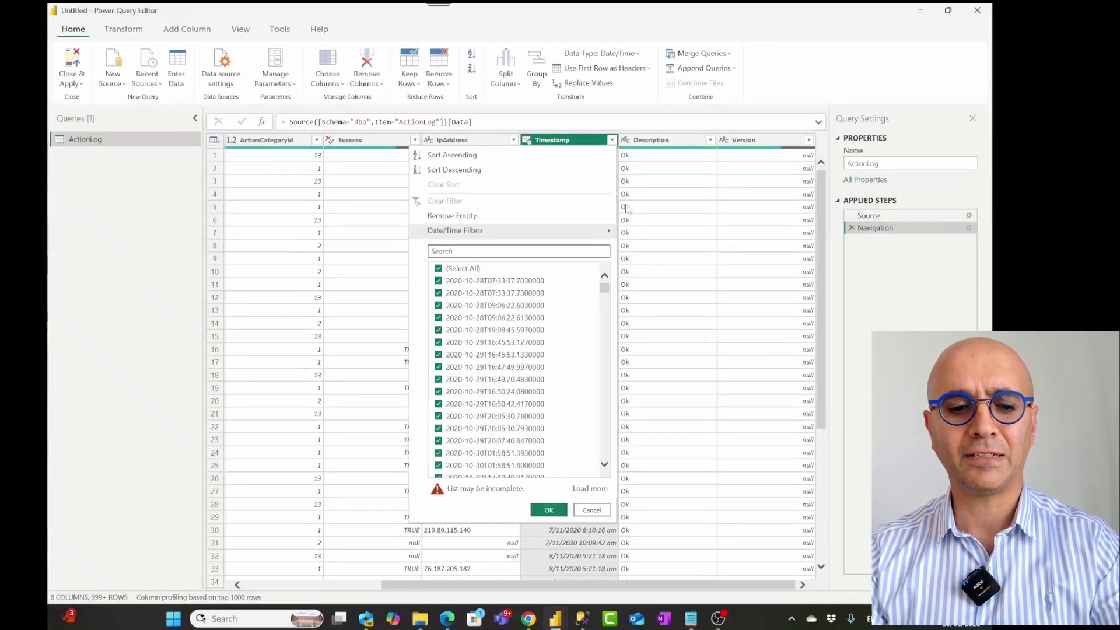
mouse_move(607, 231)
key(Escape)
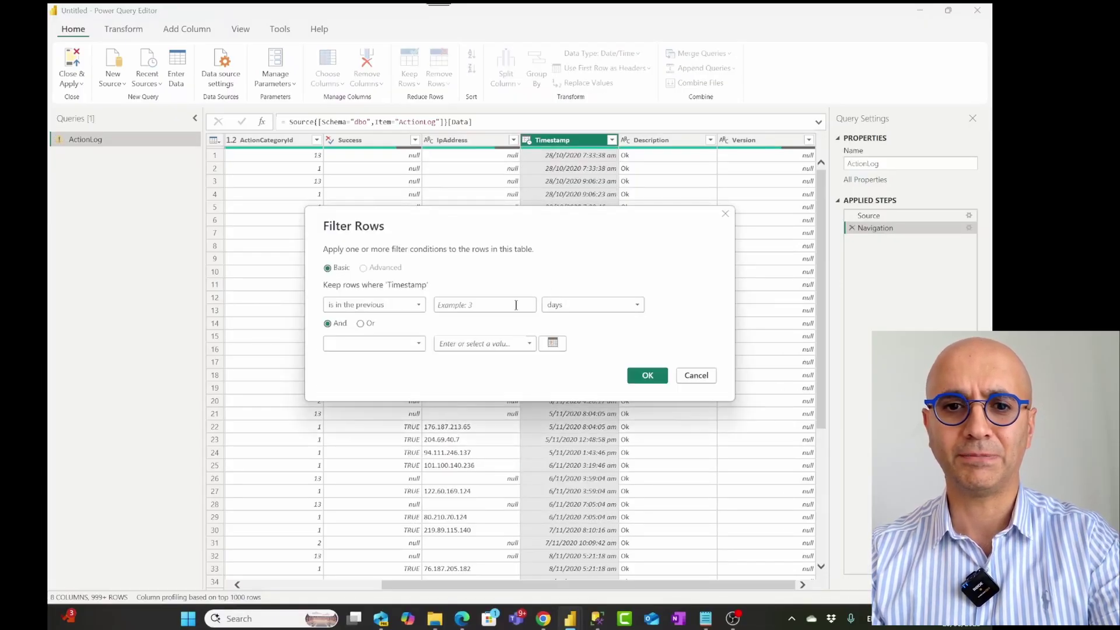
click(571, 313)
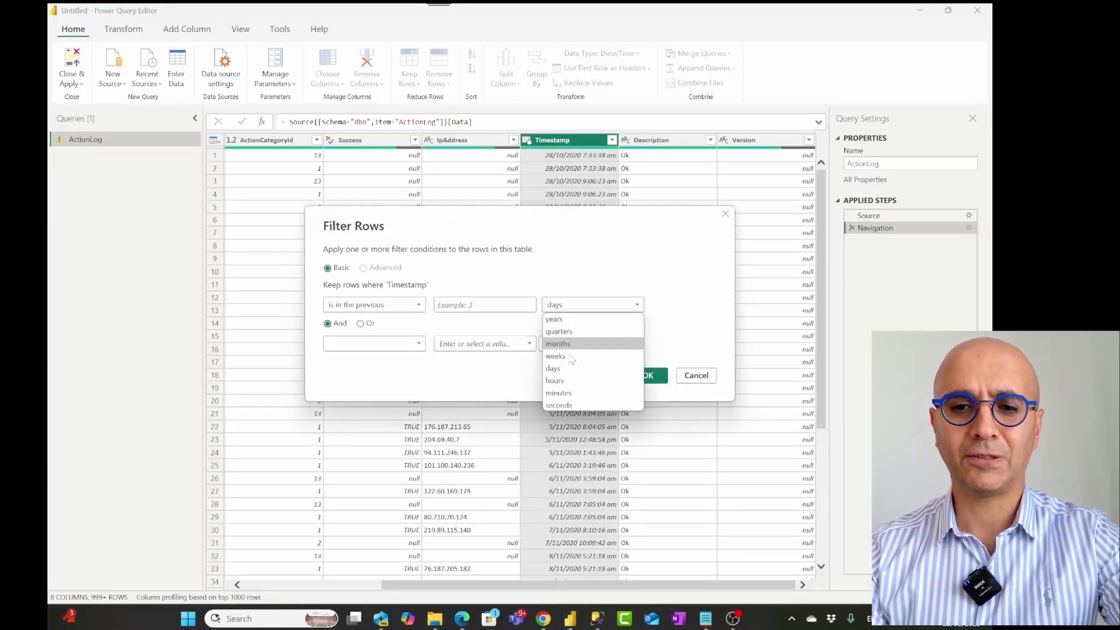
click(563, 320)
click(471, 308)
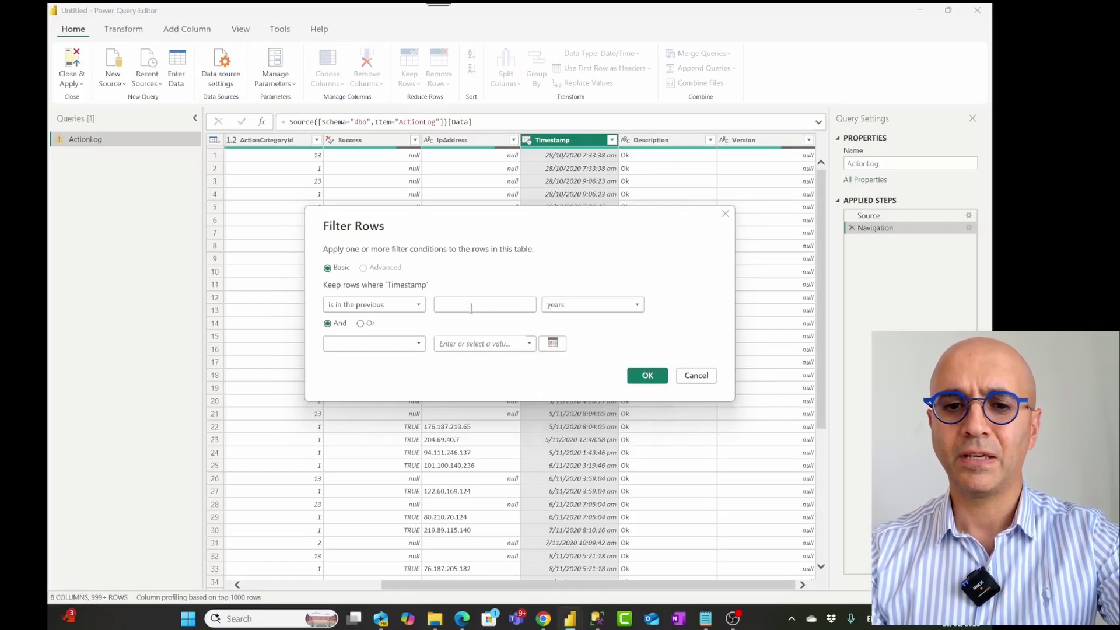
text(1)
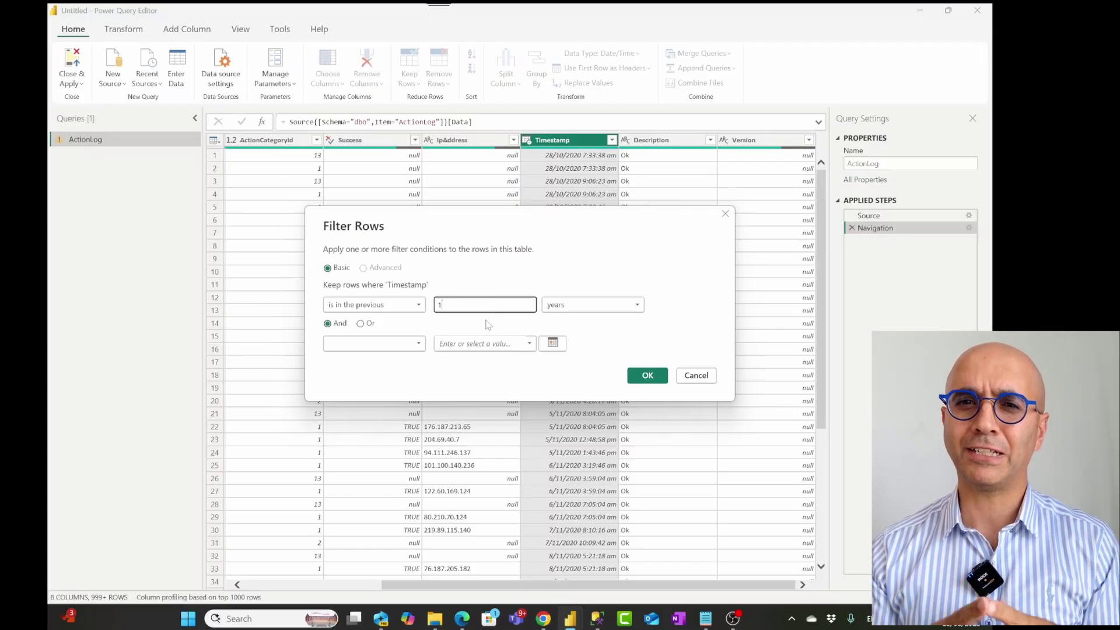
click(645, 374)
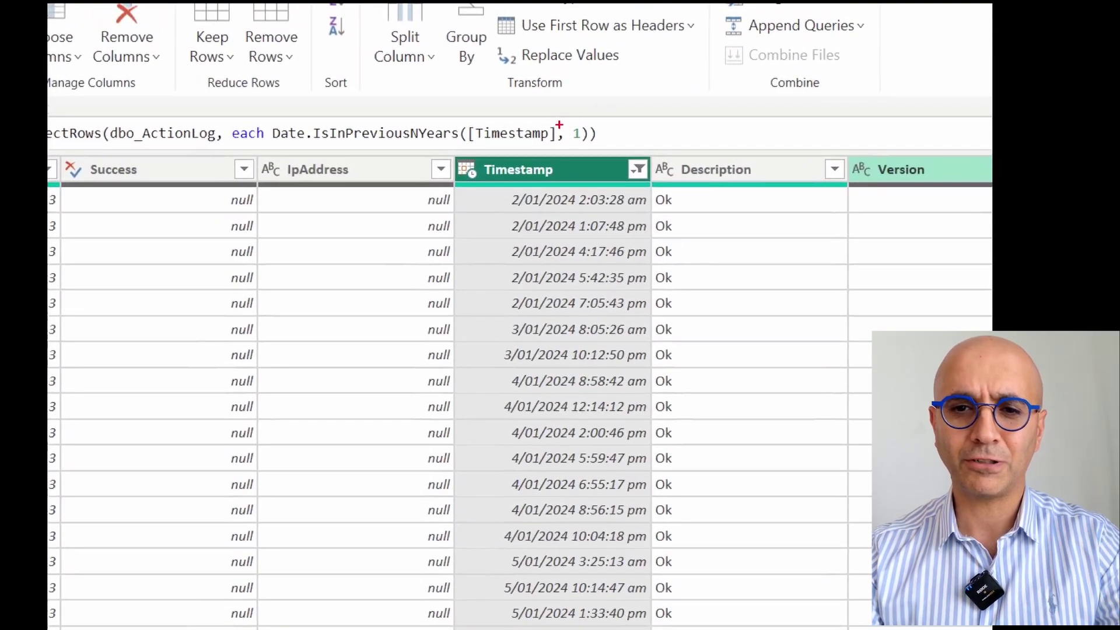
drag(570, 119, 584, 154)
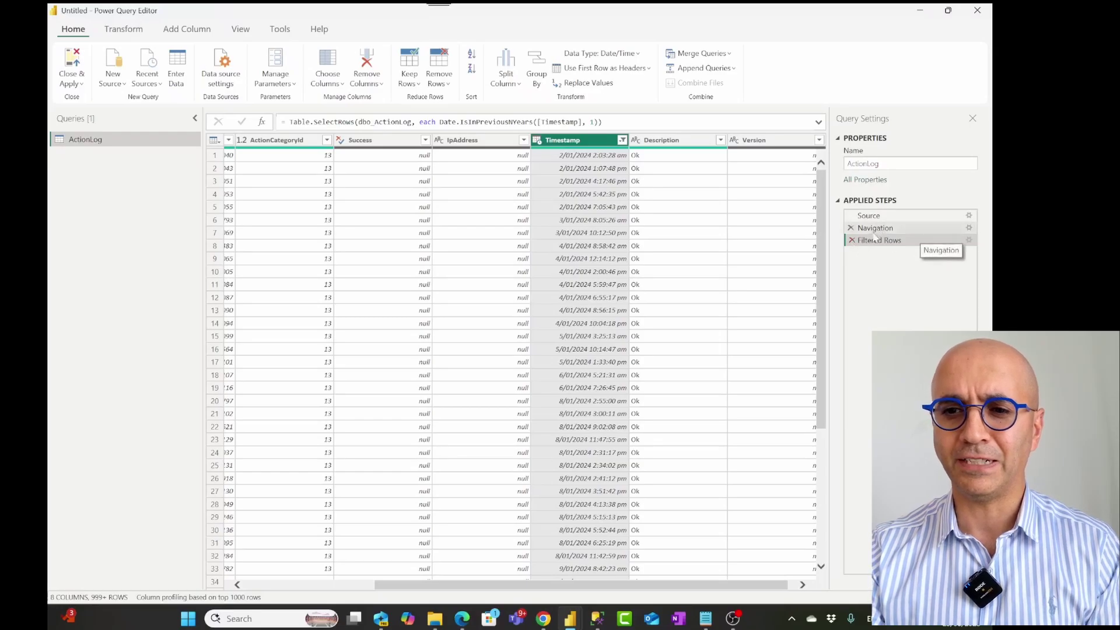
Step: Delete the previous-year Filtered Rows step from ActionLog
click(864, 228)
click(861, 244)
click(852, 240)
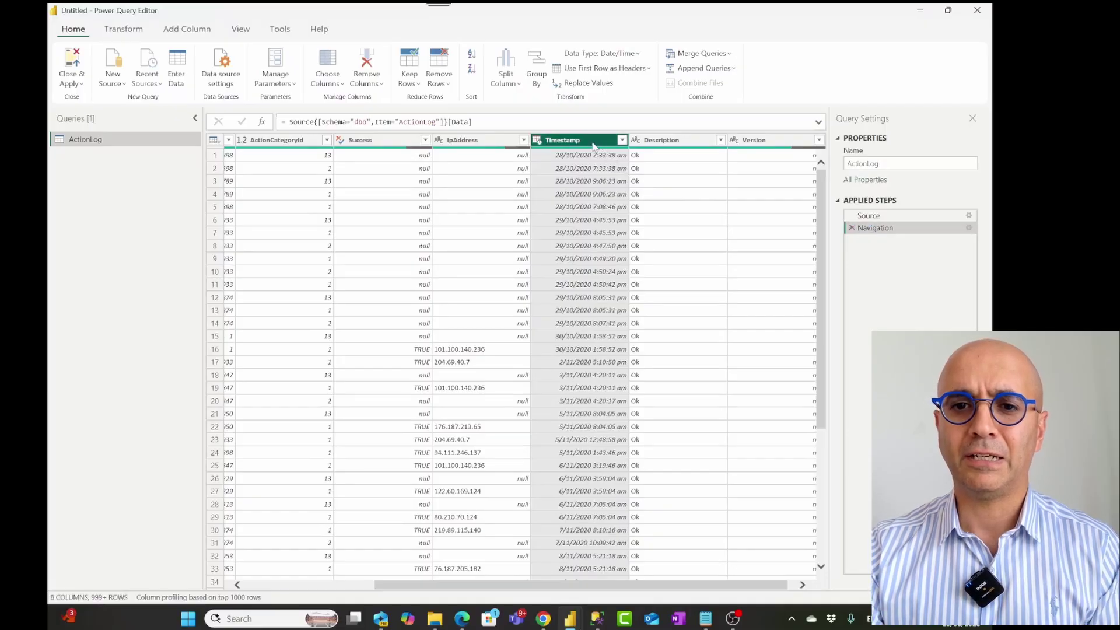
Step: Add a Year column extracted from the Timestamp column
click(185, 30)
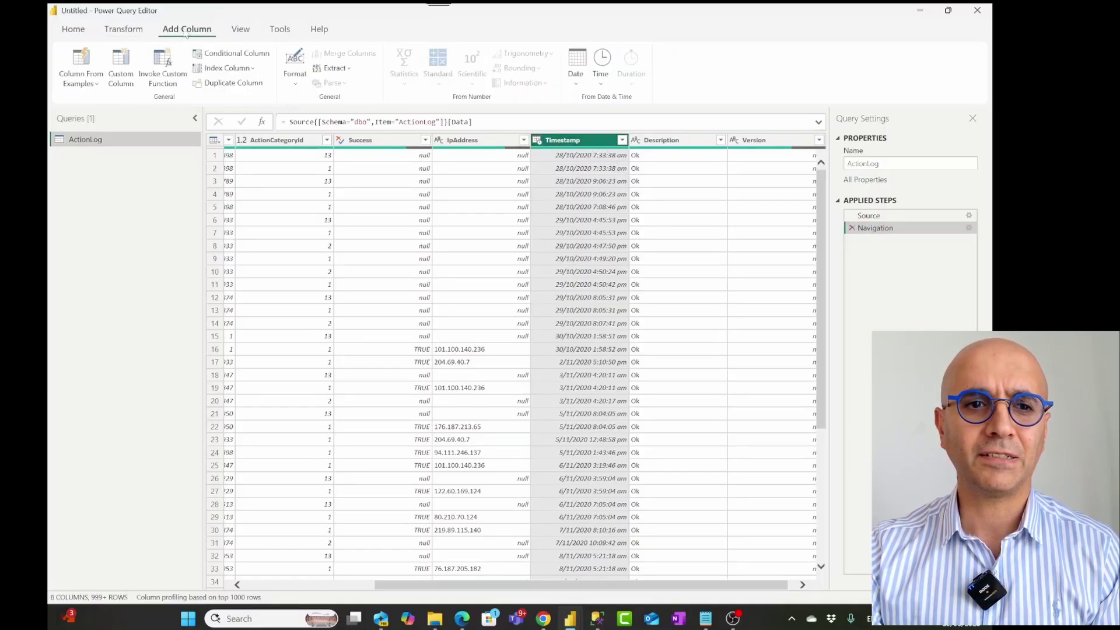
click(575, 76)
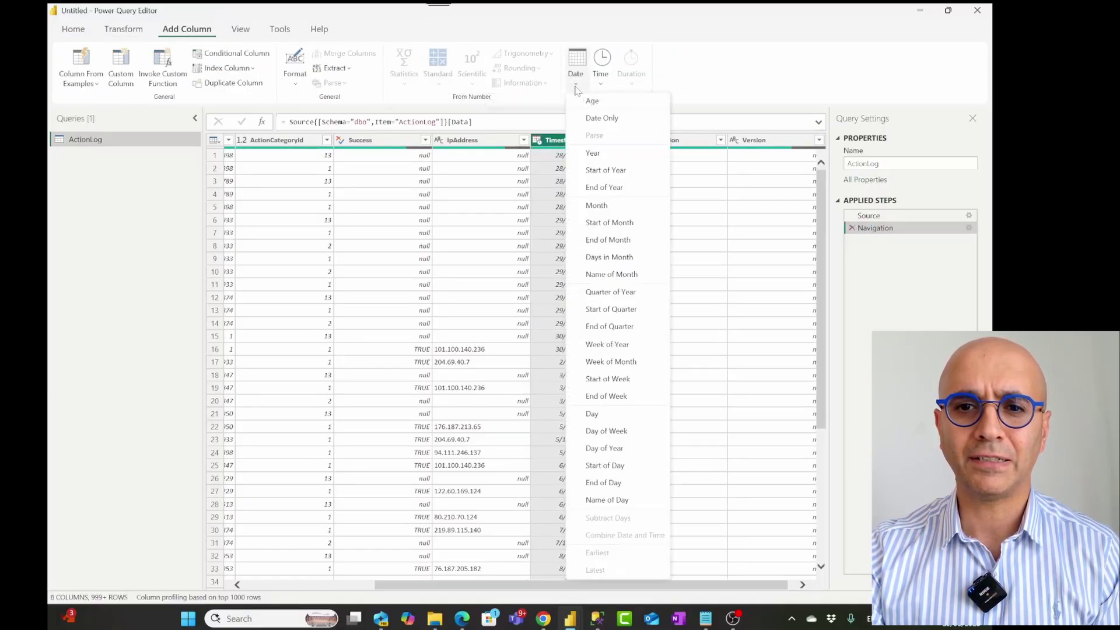
click(591, 155)
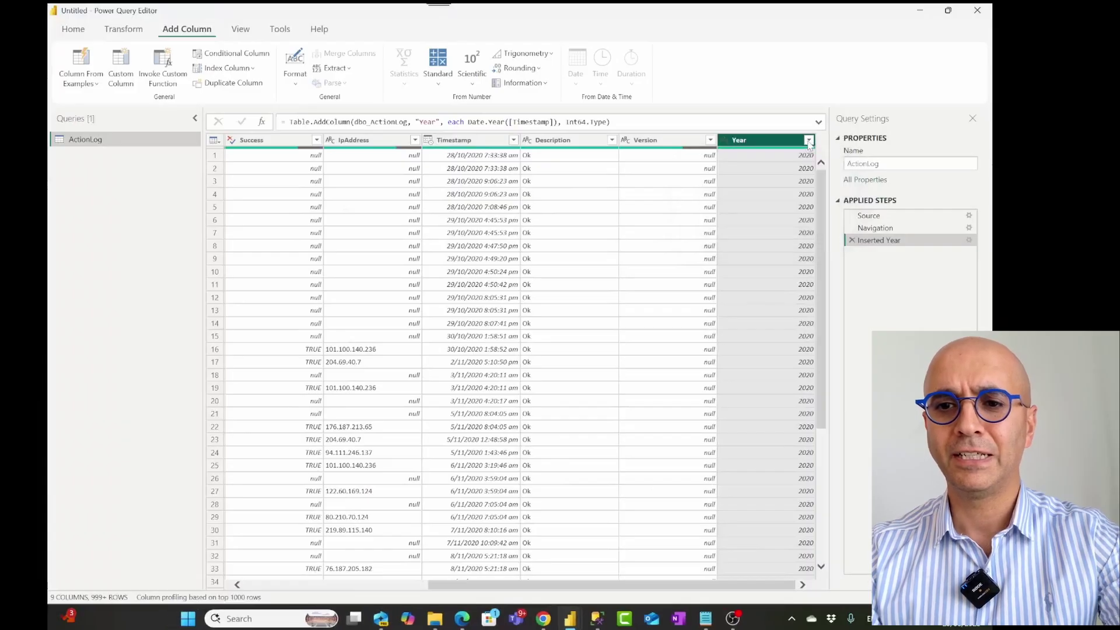
click(809, 140)
Step: Filter Year to 'is greater than or equal to' 2025, leaving 163 rows
mouse_move(719, 235)
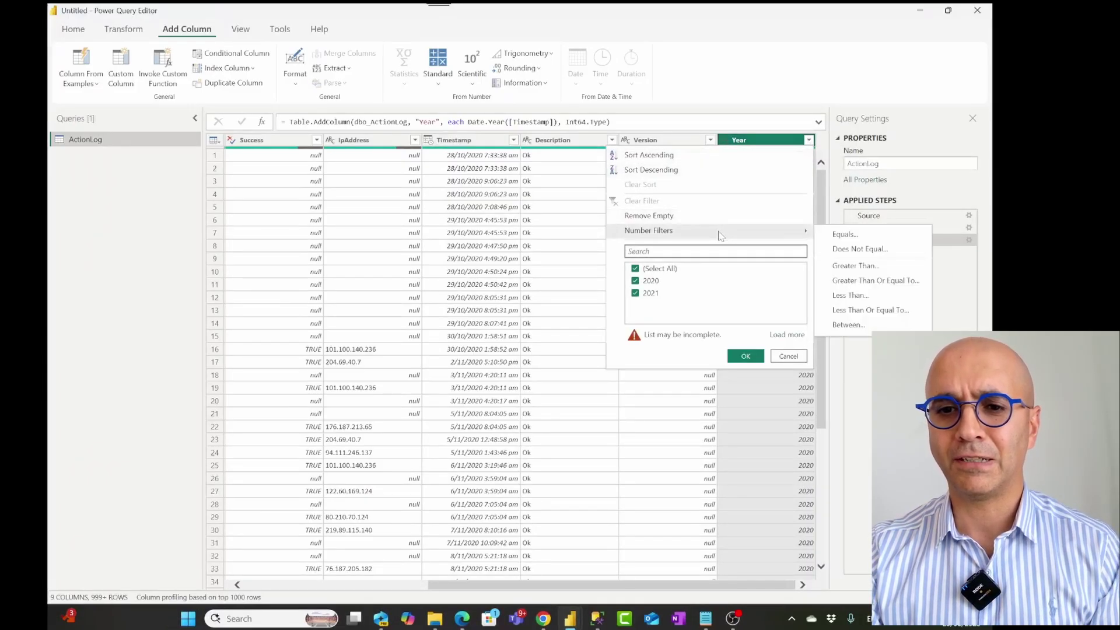
click(838, 283)
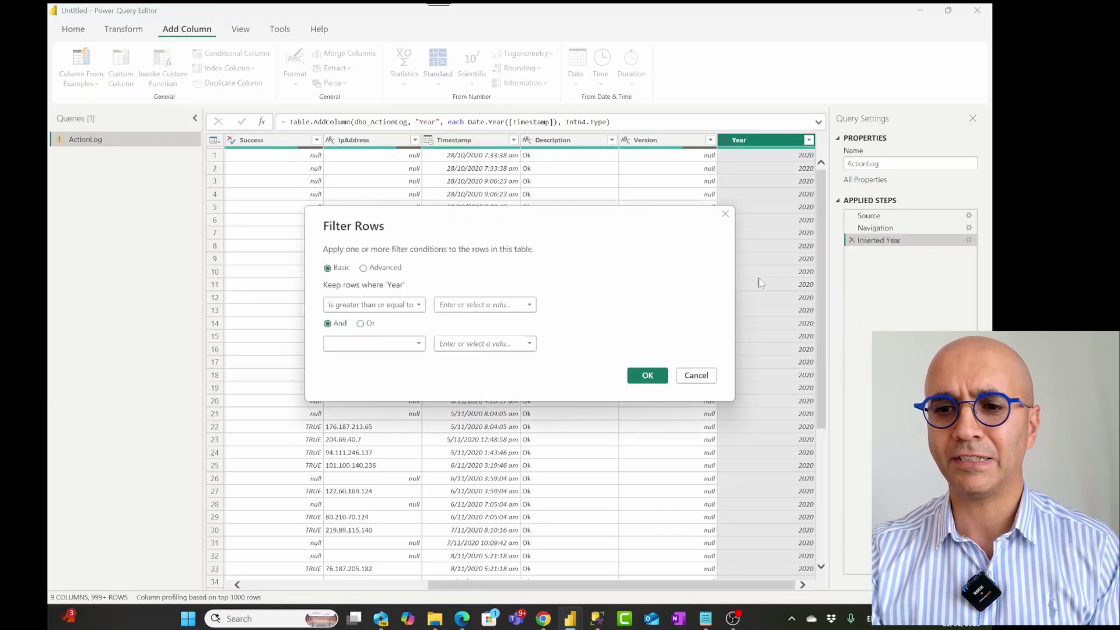
click(481, 305)
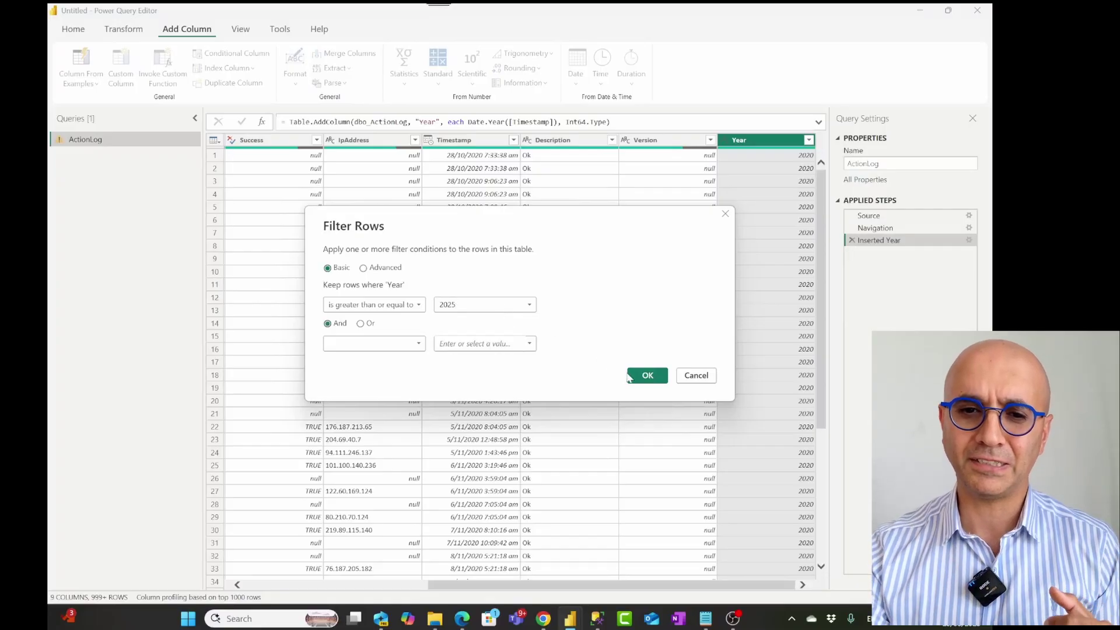
click(646, 375)
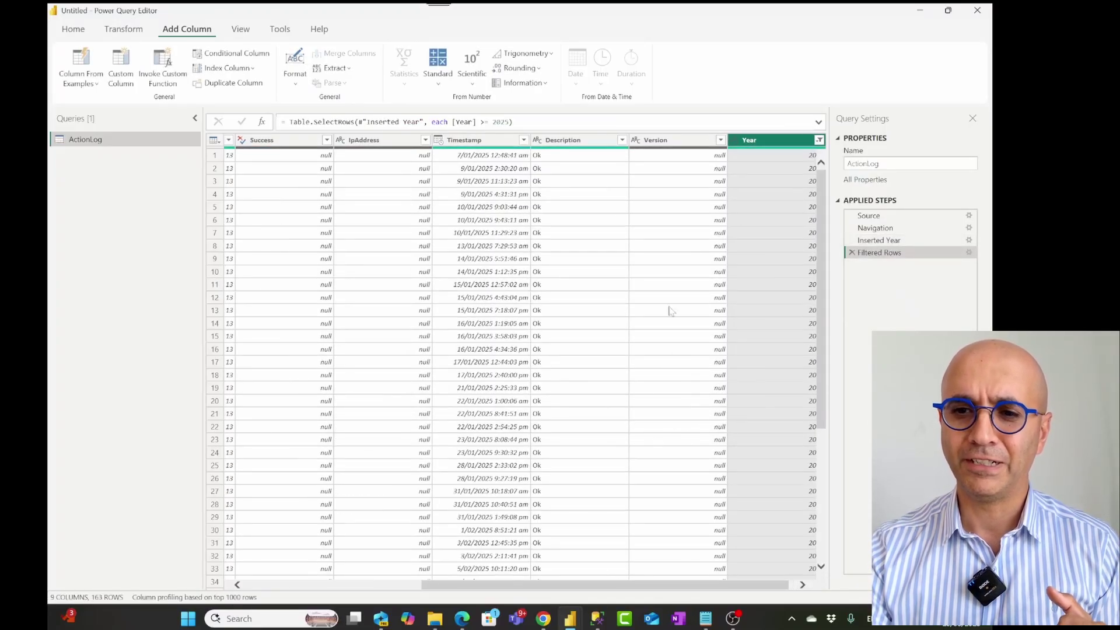
drag(751, 590, 779, 594)
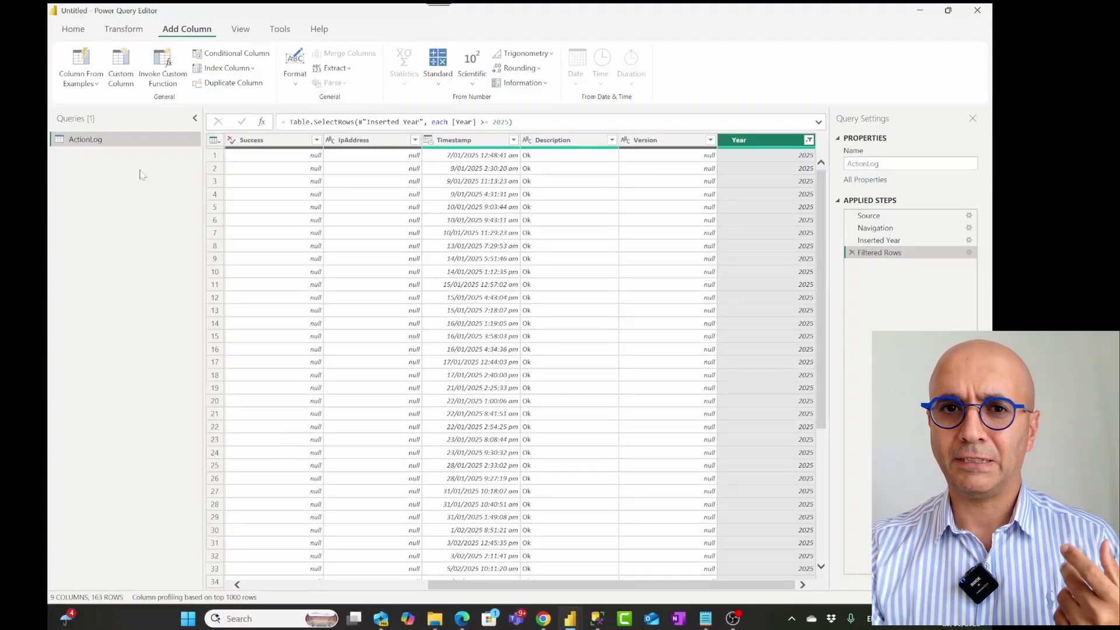
Step: Start a new query parameter named YearToGetDataFrom
click(119, 29)
click(73, 28)
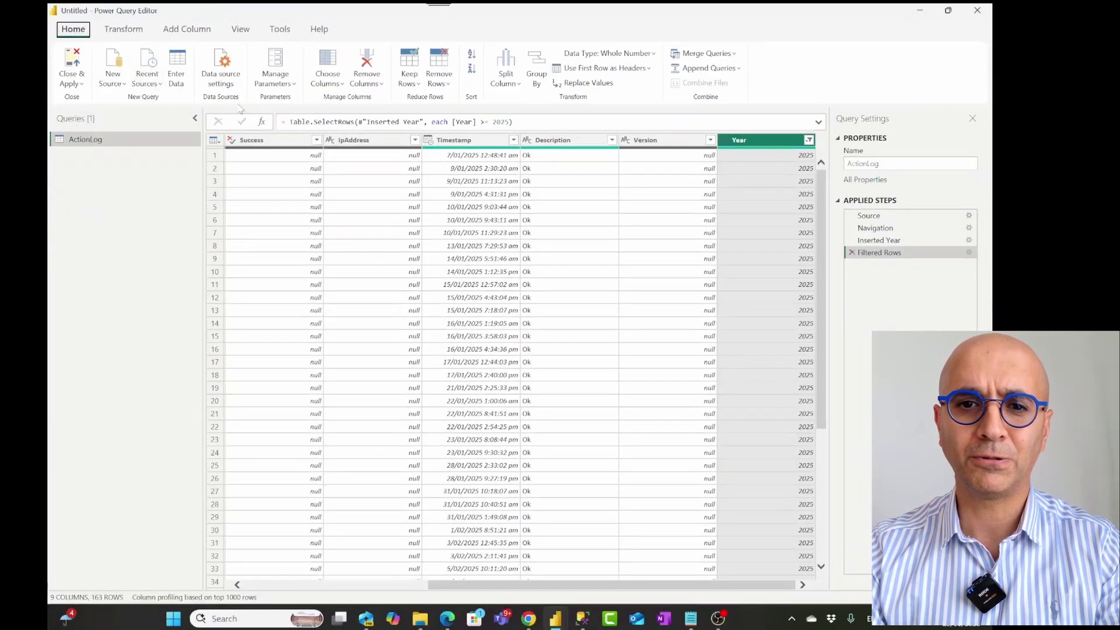
click(282, 86)
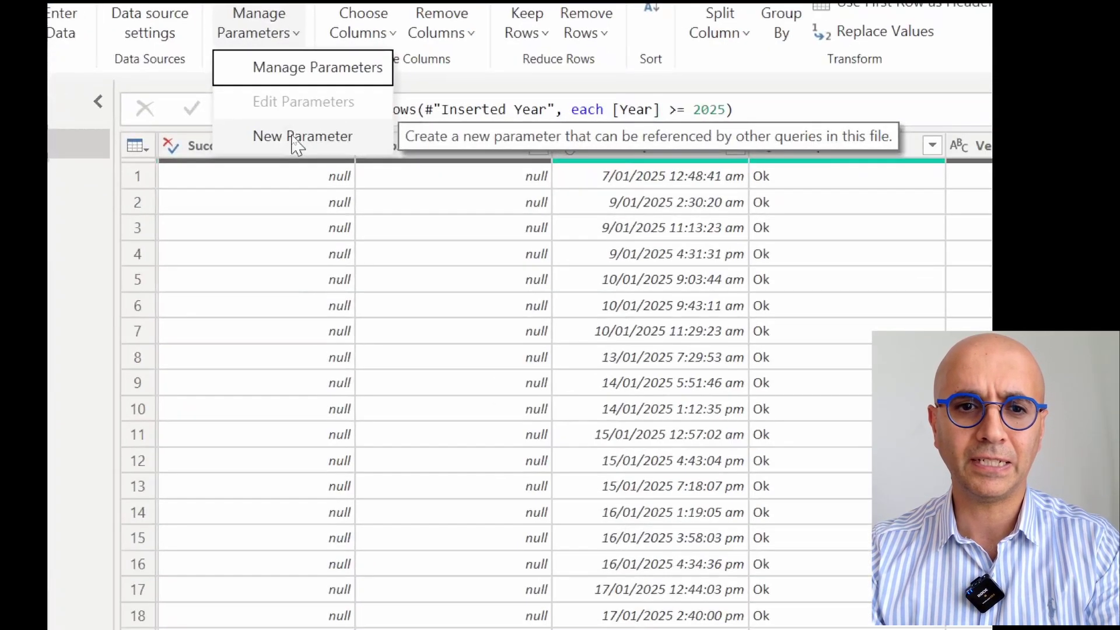
click(298, 140)
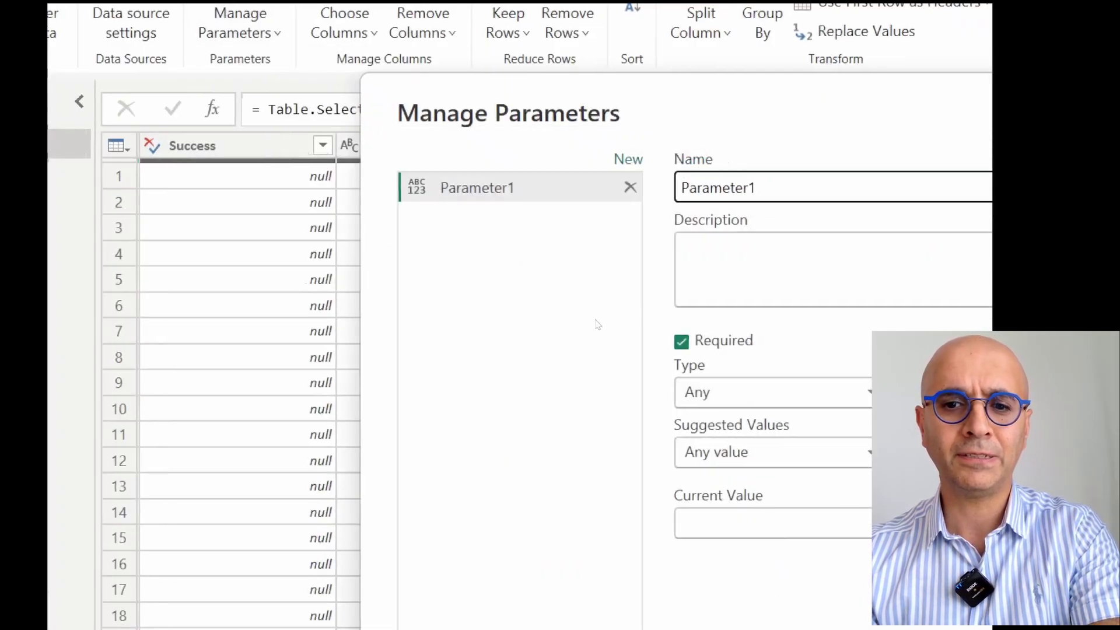
double_click(718, 187)
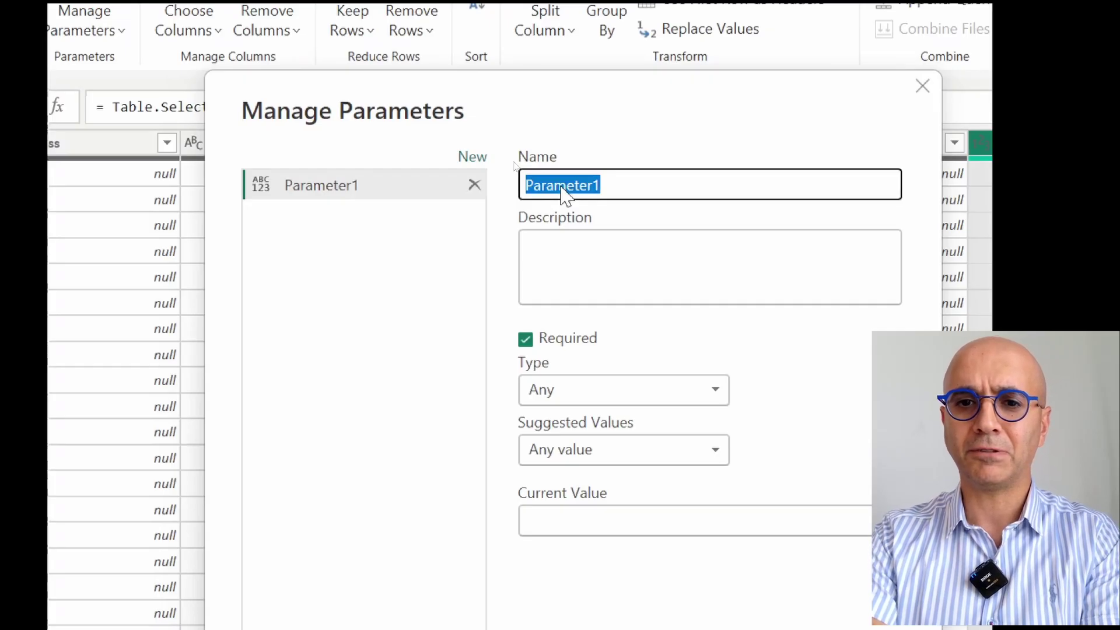
text(YearToGet)
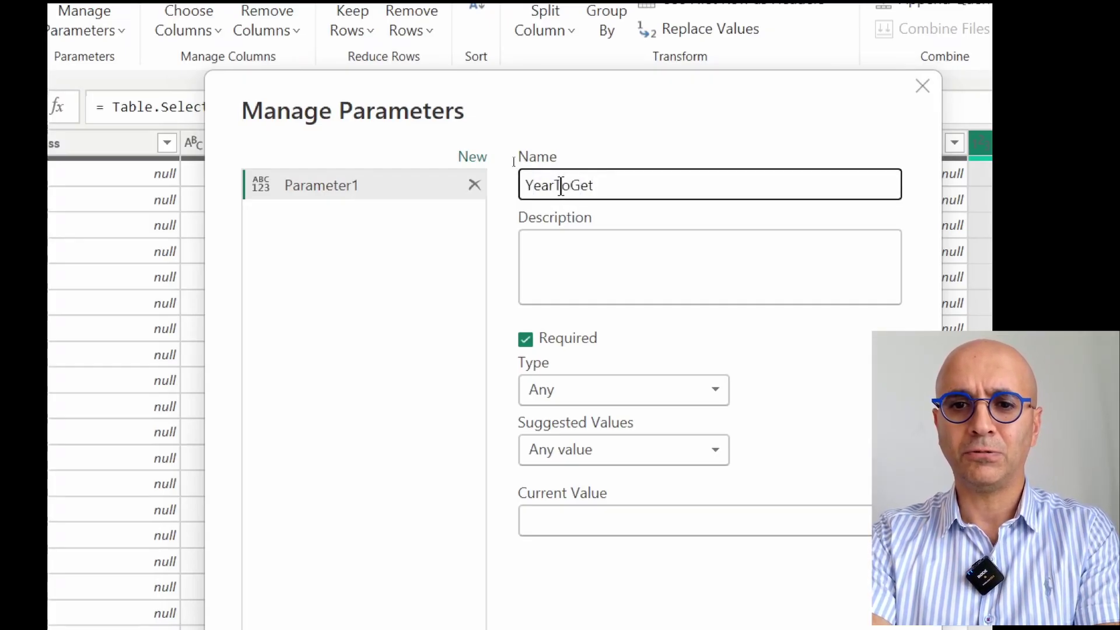
text(DataFrom)
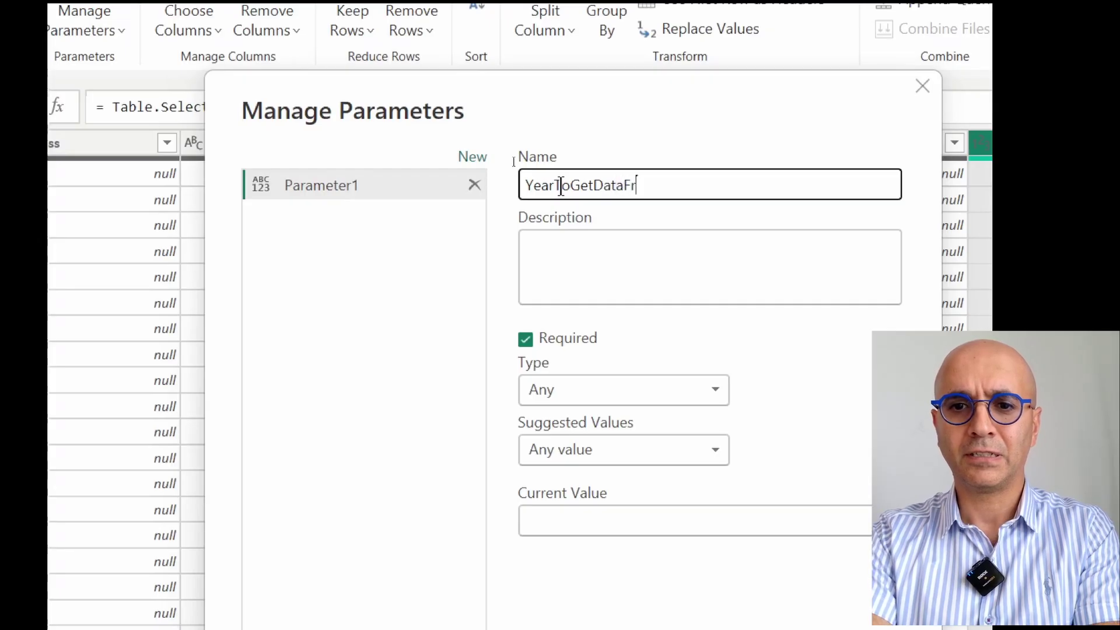
Step: Set the parameter's type to Decimal Number with current value 2025 and create it
click(587, 390)
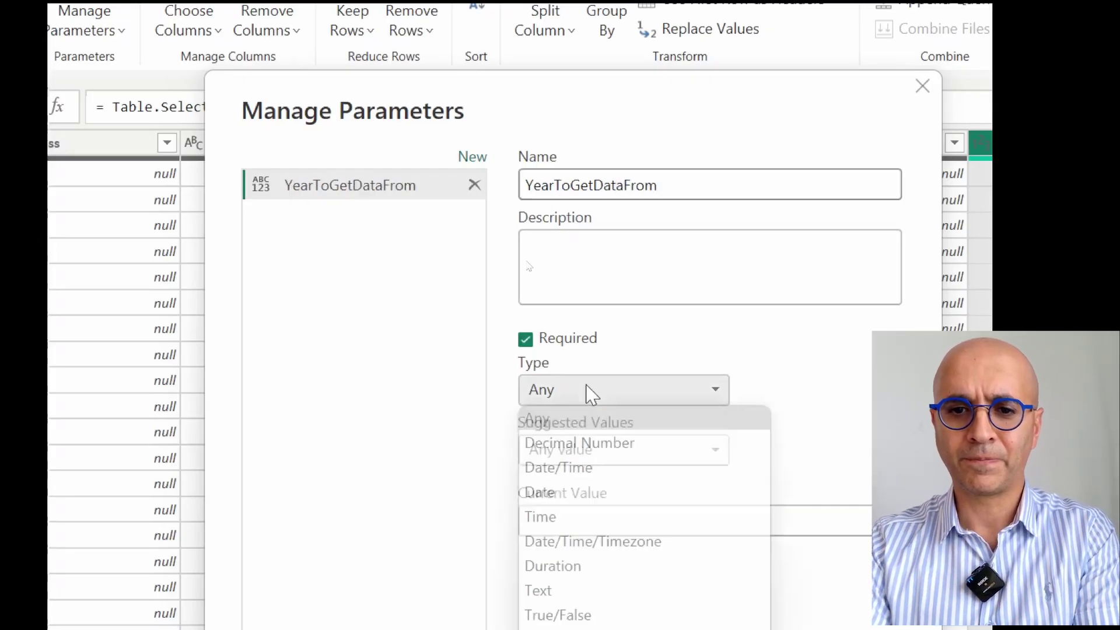
click(571, 443)
click(568, 524)
text(2025)
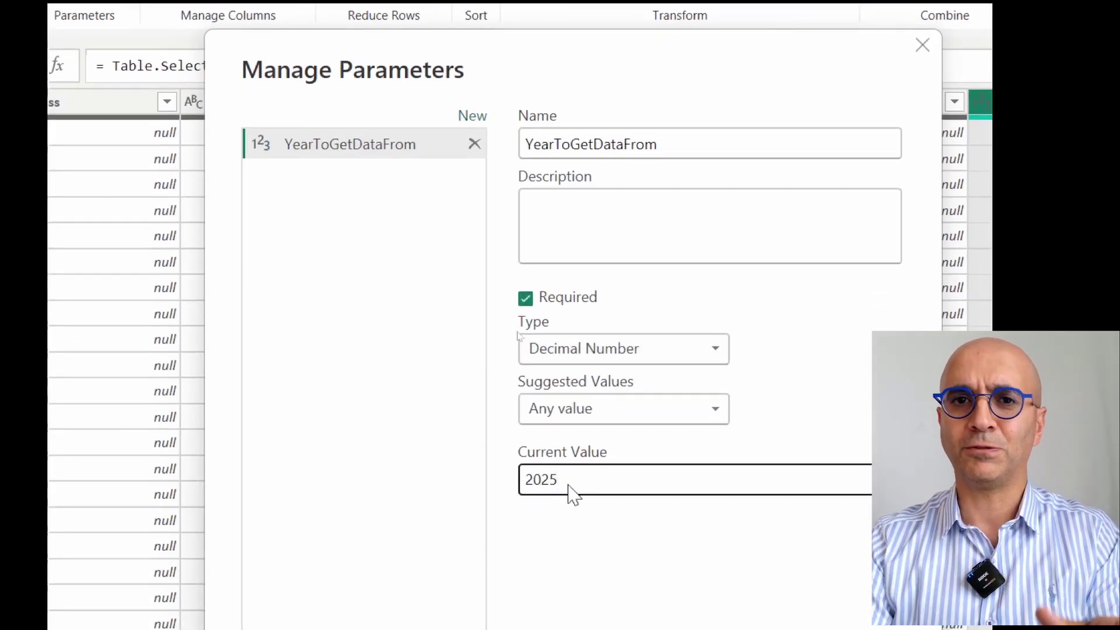
click(540, 143)
double_click(540, 143)
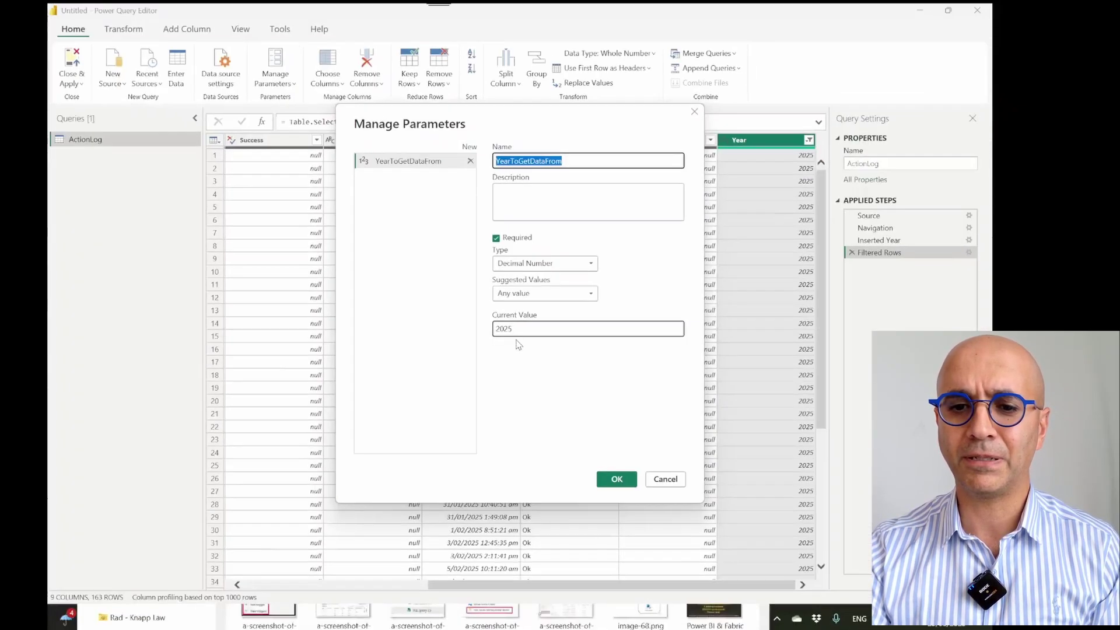
click(615, 477)
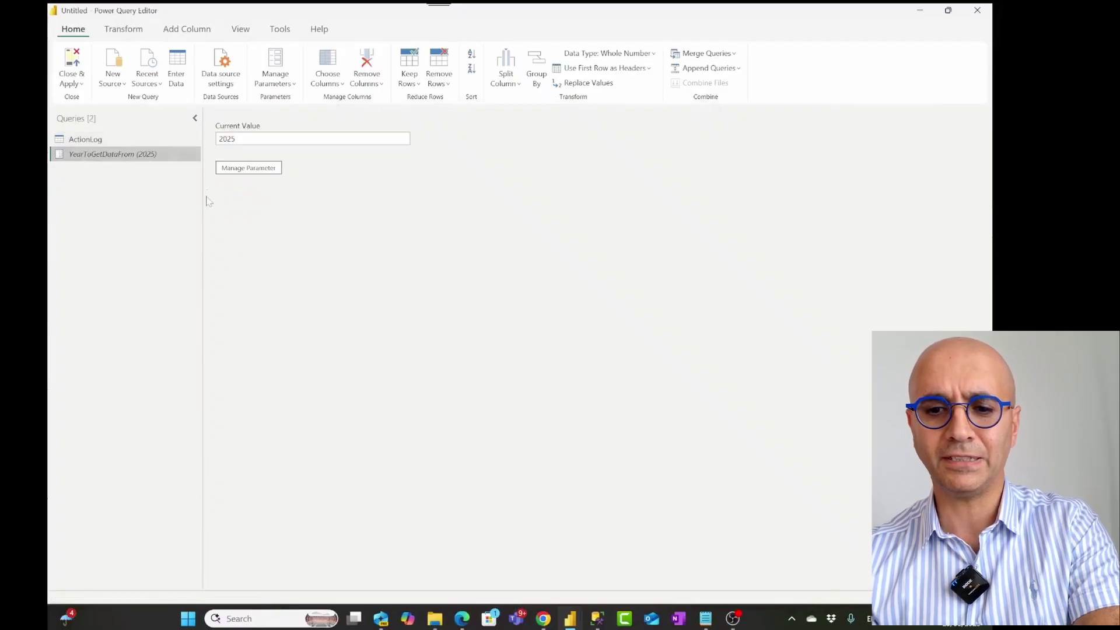
Step: Return from the parameter to the ActionLog query's filtered data
click(245, 140)
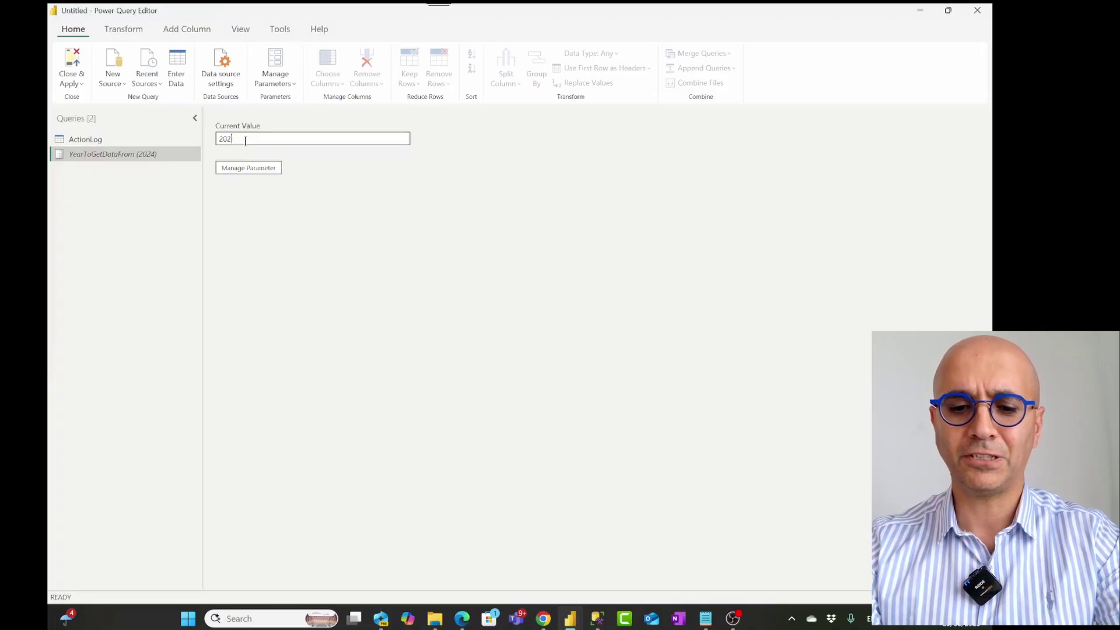
click(92, 141)
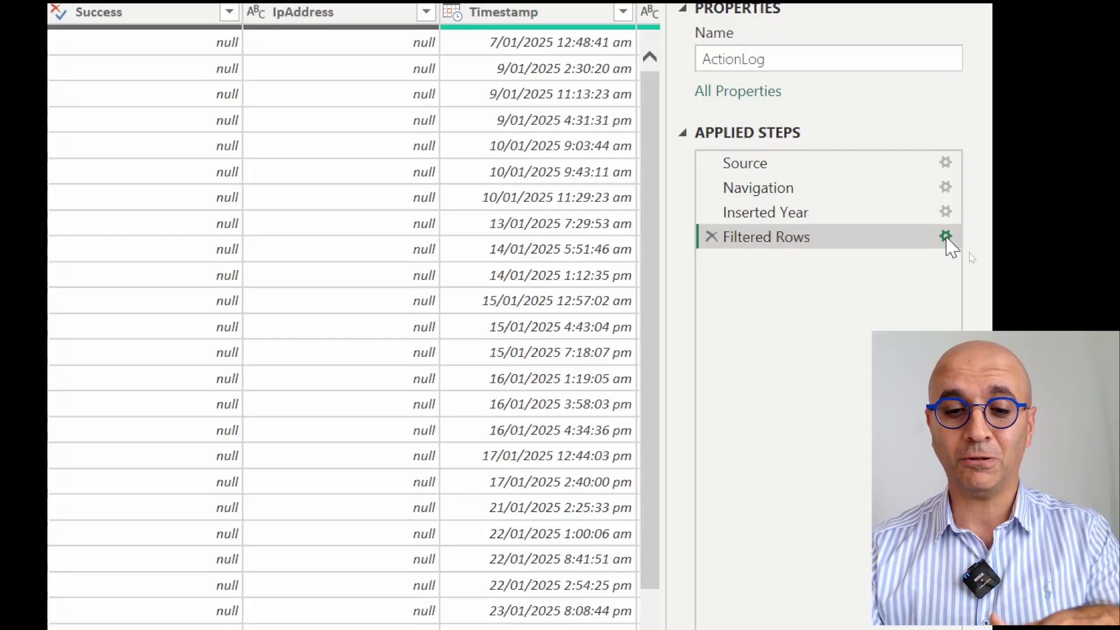
Step: Change the Year filter value from fixed 2025 to the YearToGetDataFrom parameter
click(946, 236)
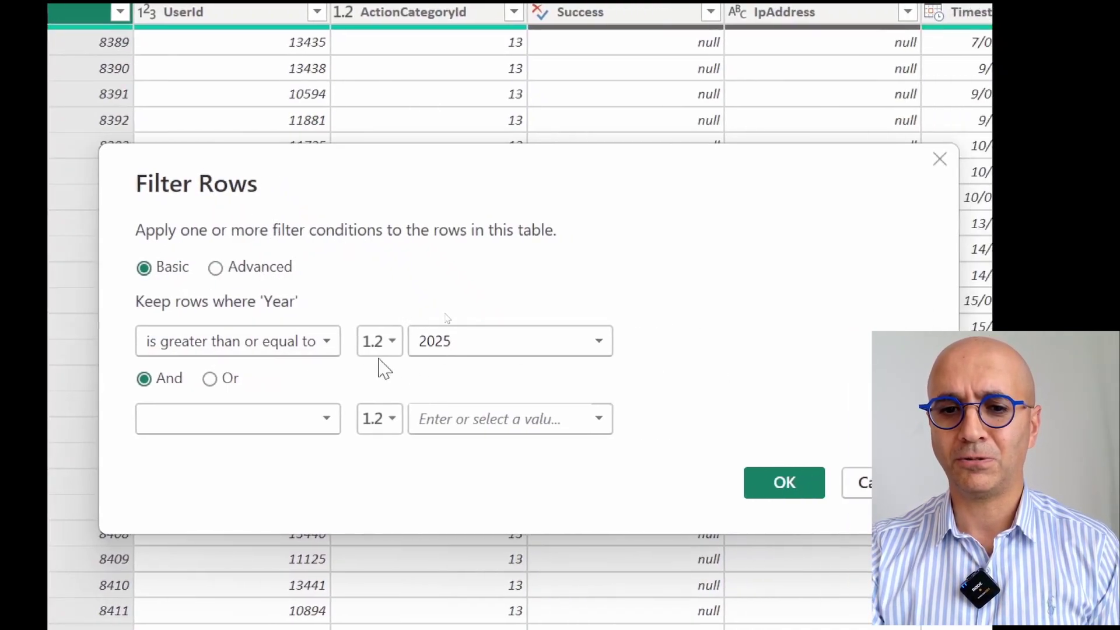
click(390, 344)
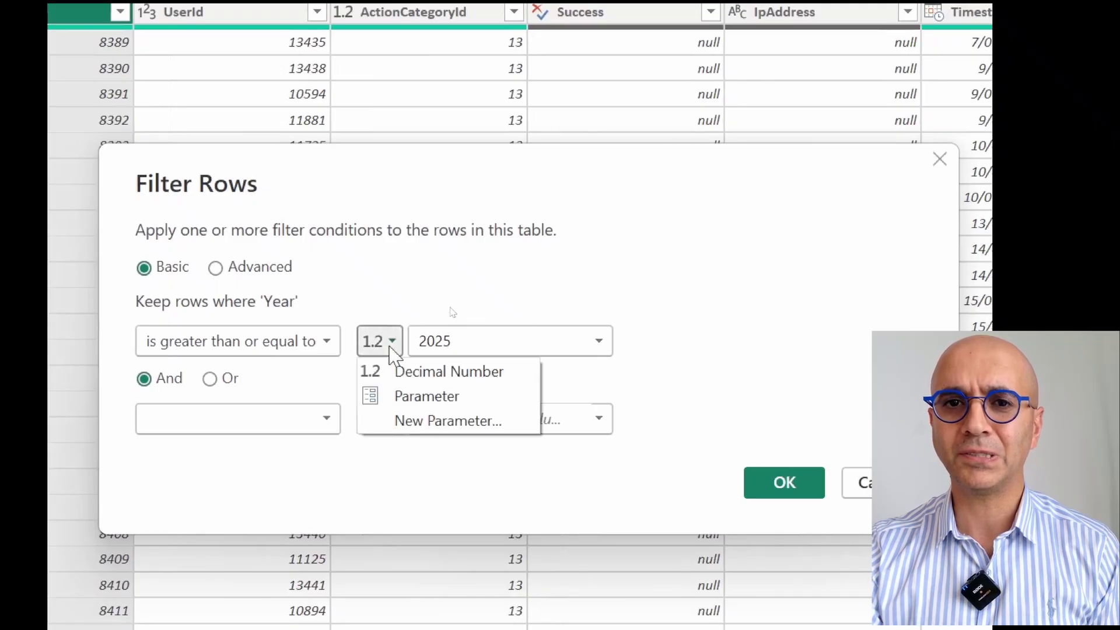
click(396, 397)
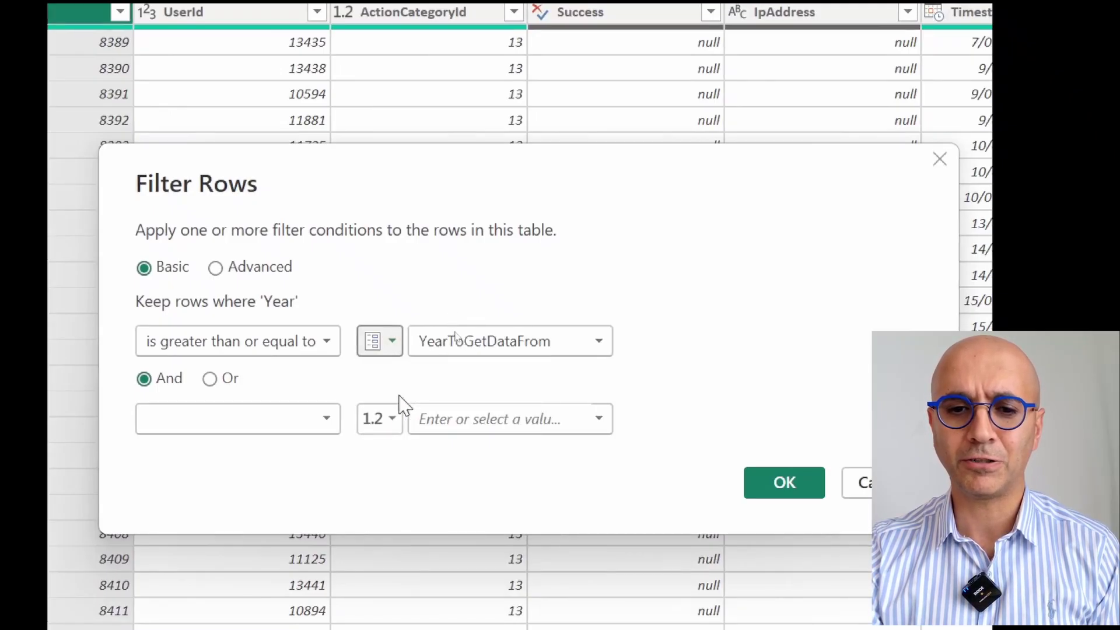
click(483, 353)
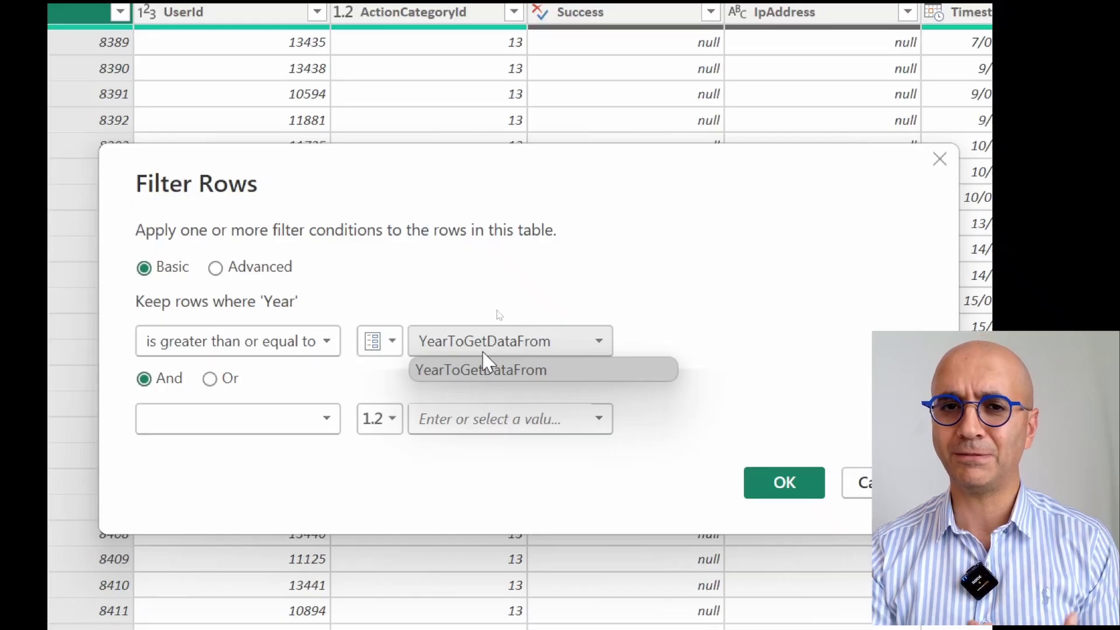
click(499, 289)
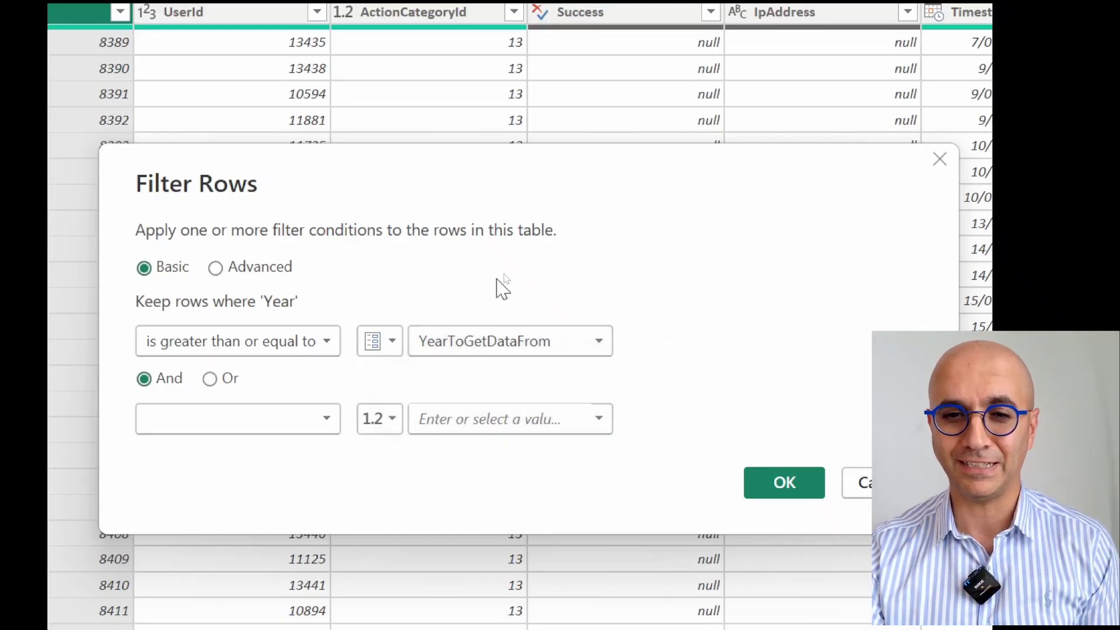
click(780, 487)
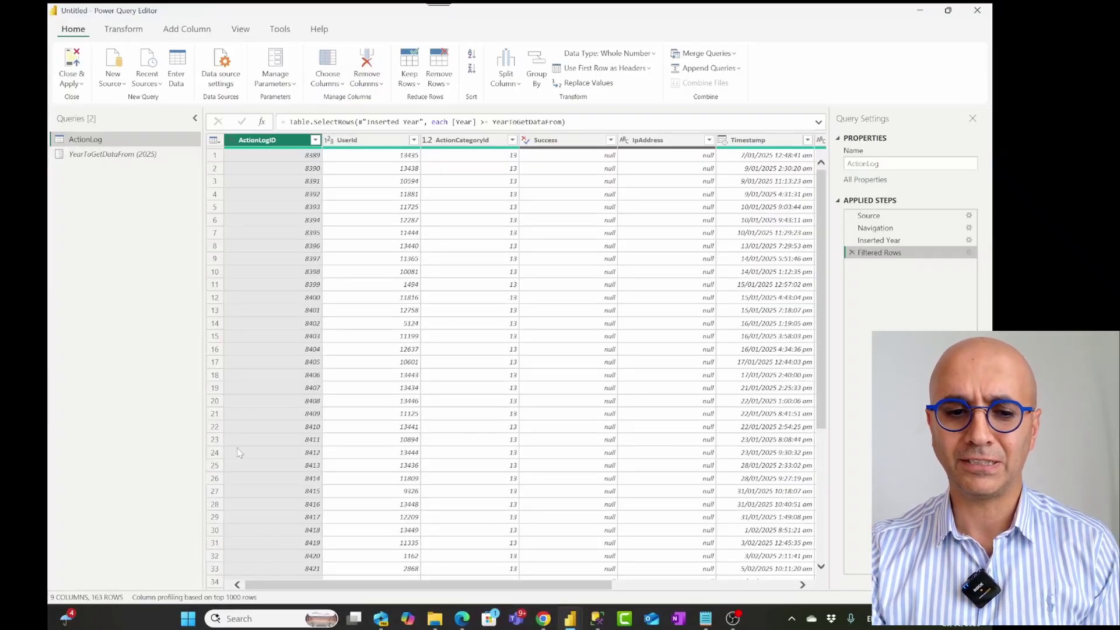
Step: Check the parameter value, then Close & Apply to load ActionLog into the report
click(109, 155)
click(102, 144)
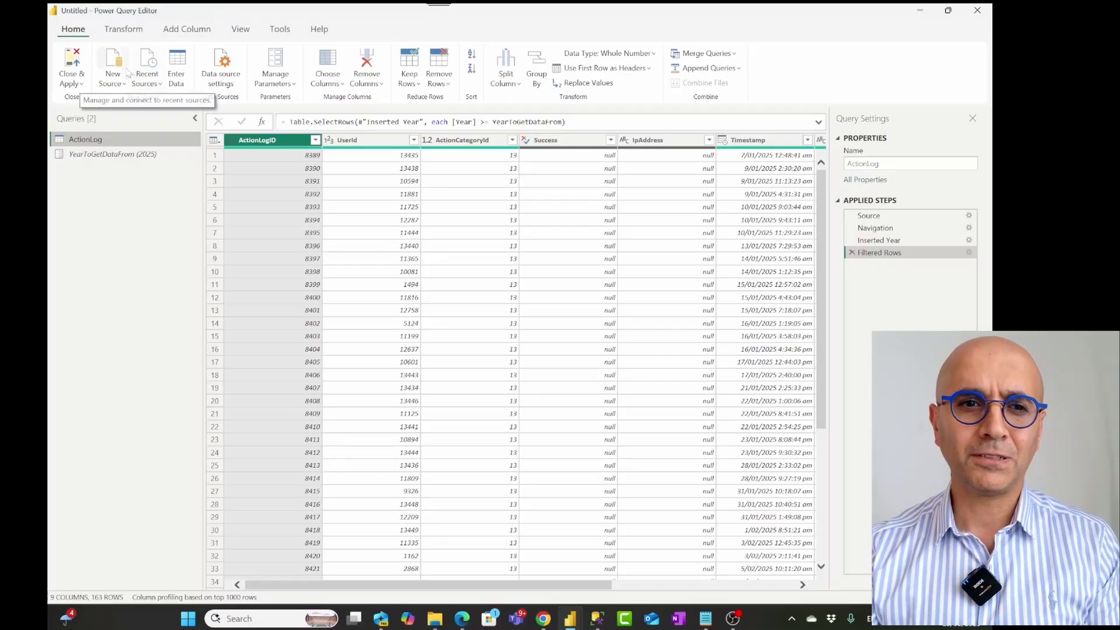
click(75, 63)
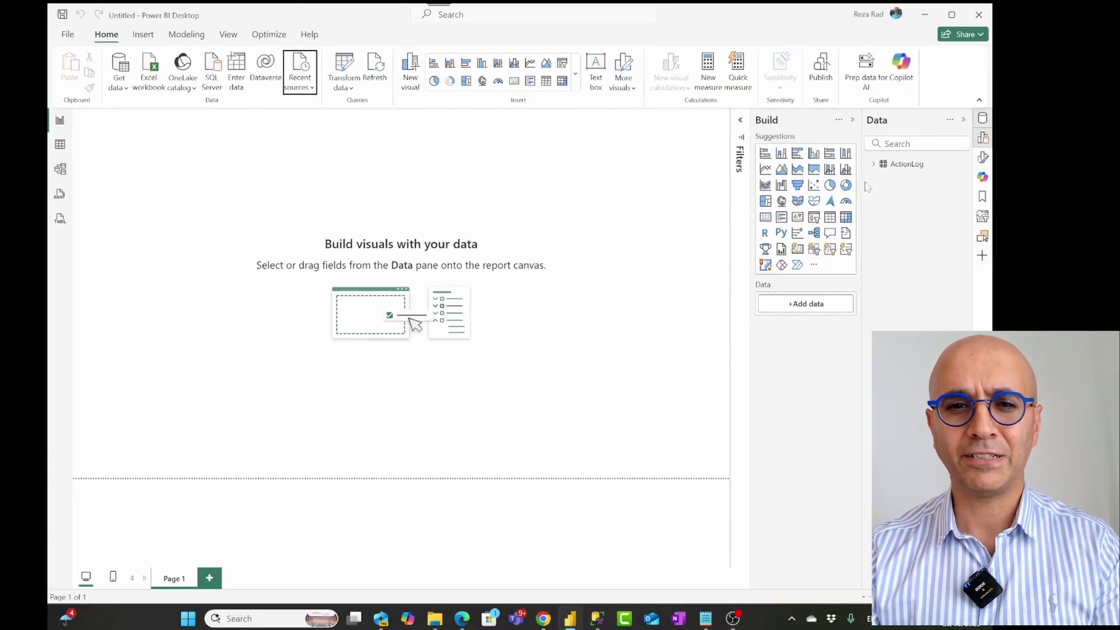
Step: Add a card counting ActionLogID, showing 163, at the left of the page
click(873, 165)
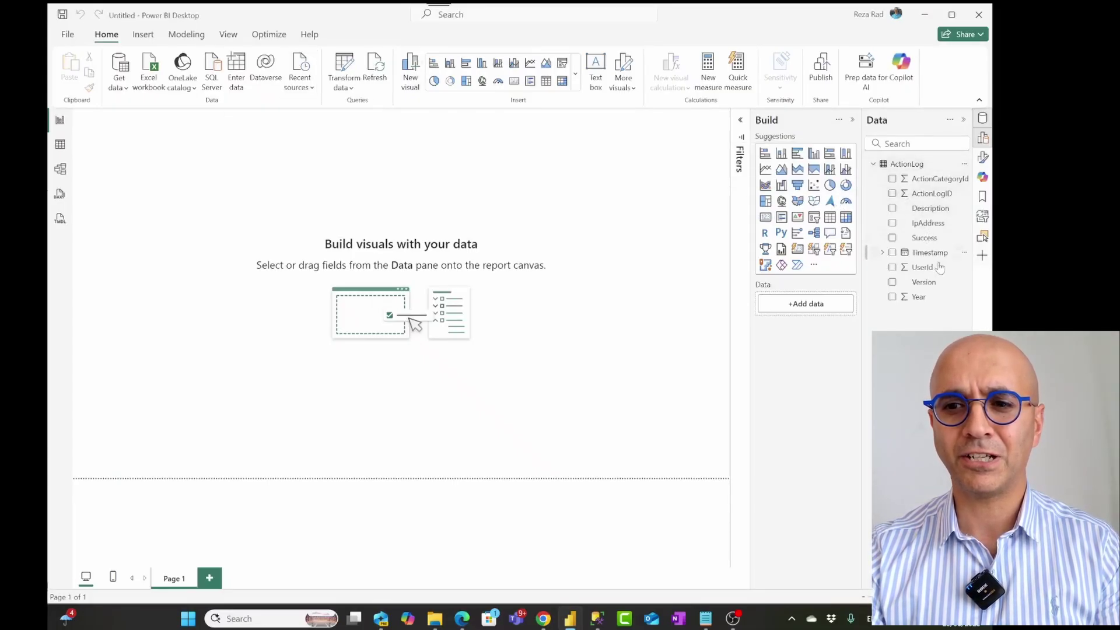
drag(933, 196, 828, 312)
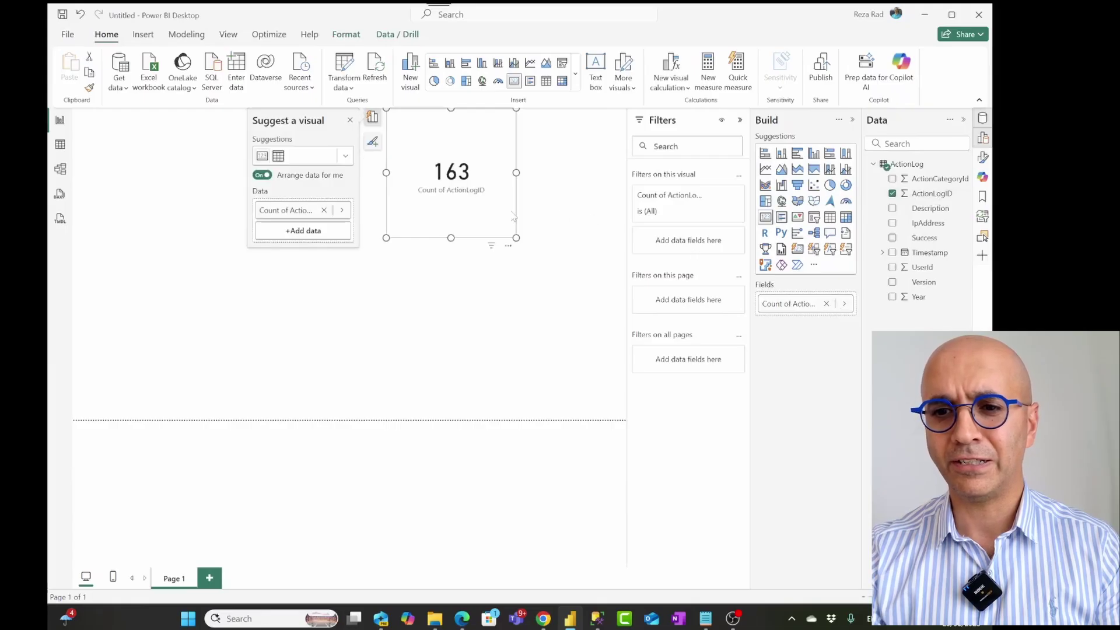
drag(469, 227, 265, 281)
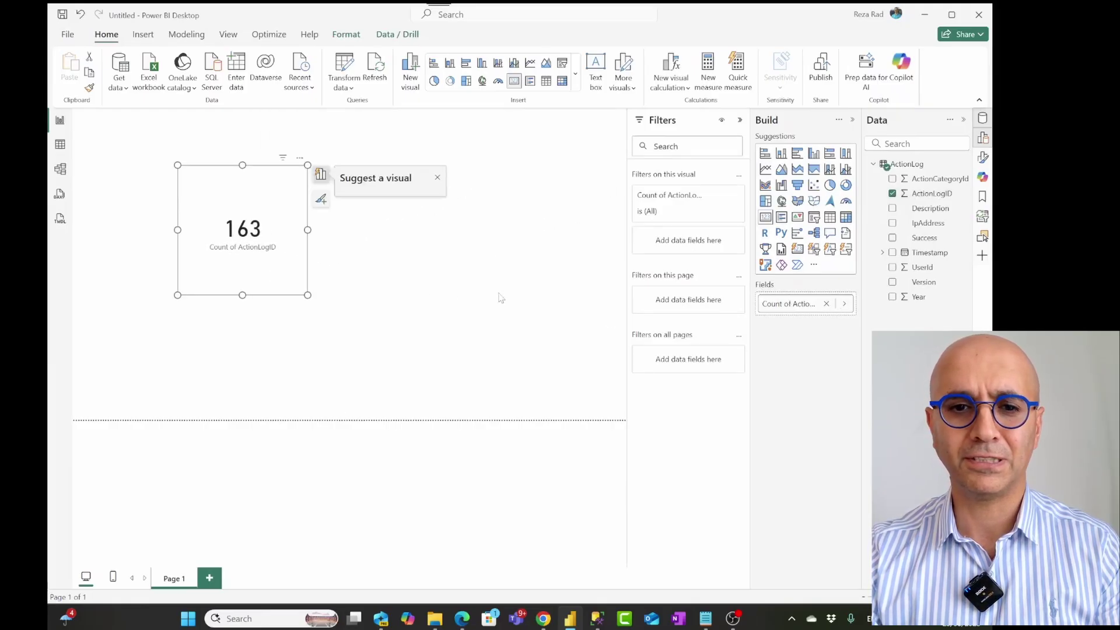
Step: Rename the card's field to 'Count of rows' and move the card toward the centre
double_click(799, 304)
key(Home)
key(BackSpace)
key(BackSpace)
key(BackSpace)
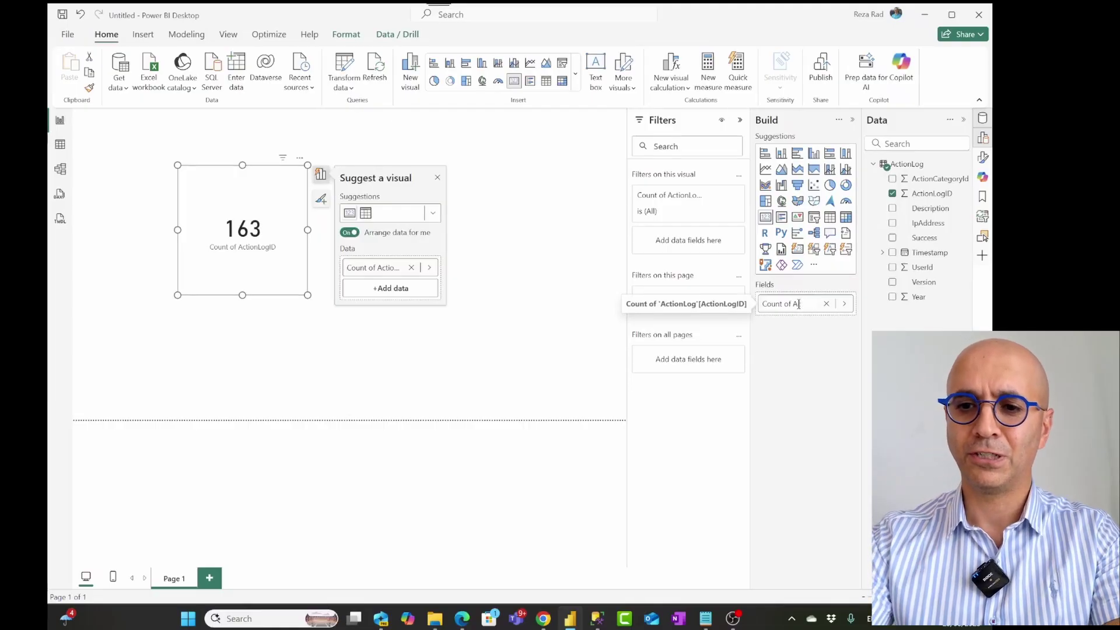
key(BackSpace)
text(rows)
key(Return)
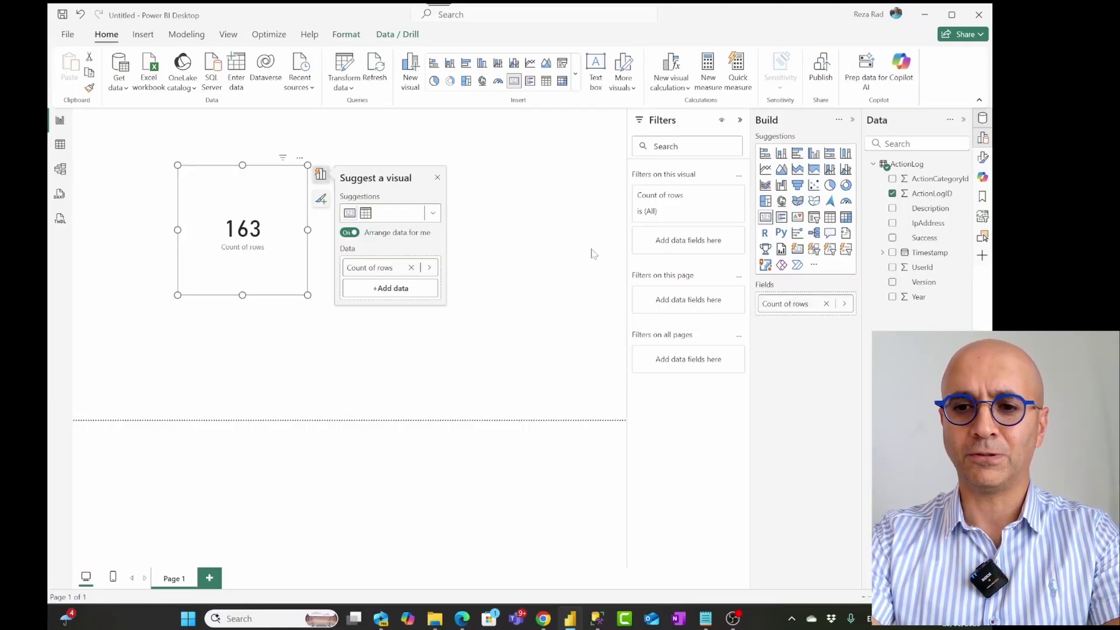
drag(283, 202, 383, 243)
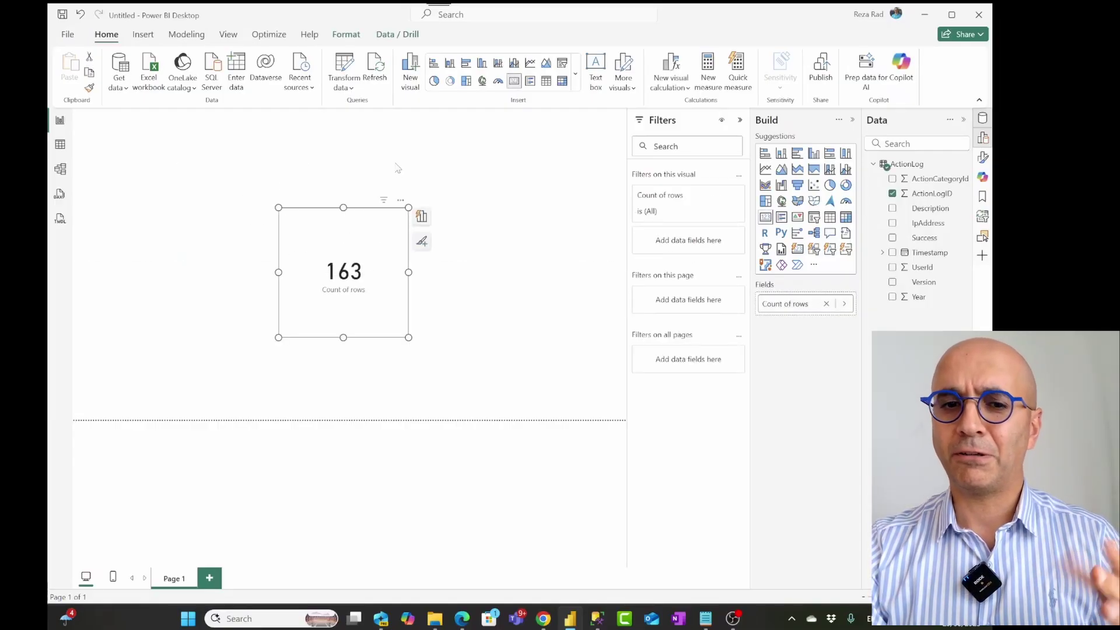
Step: Save the report to this computer's Downloads folder under the name ParameterPowerBISpeed
click(63, 15)
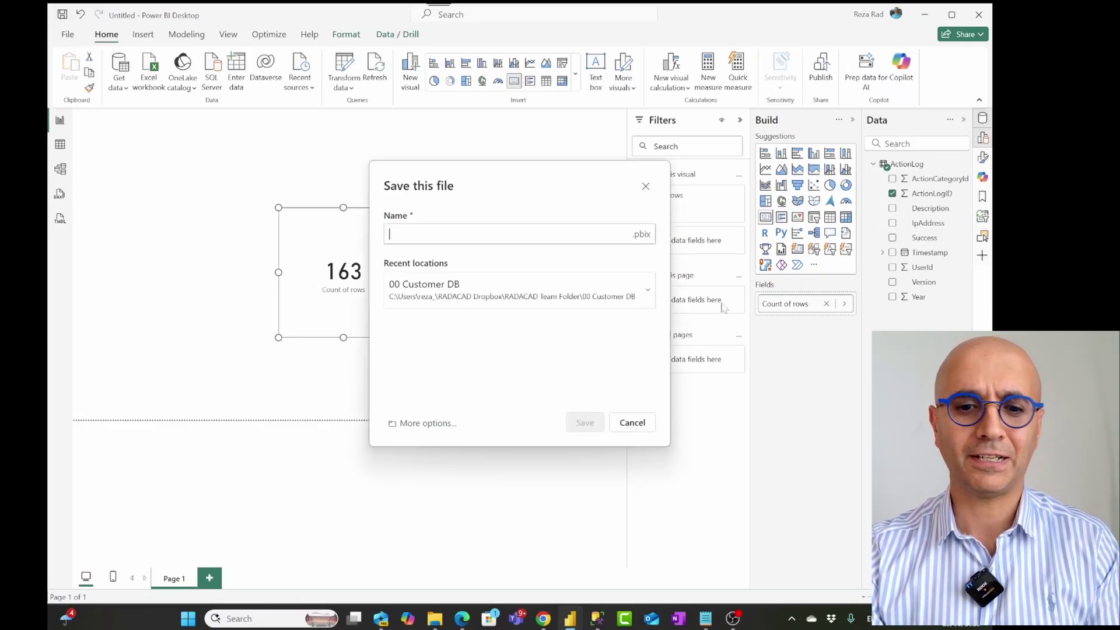
click(412, 424)
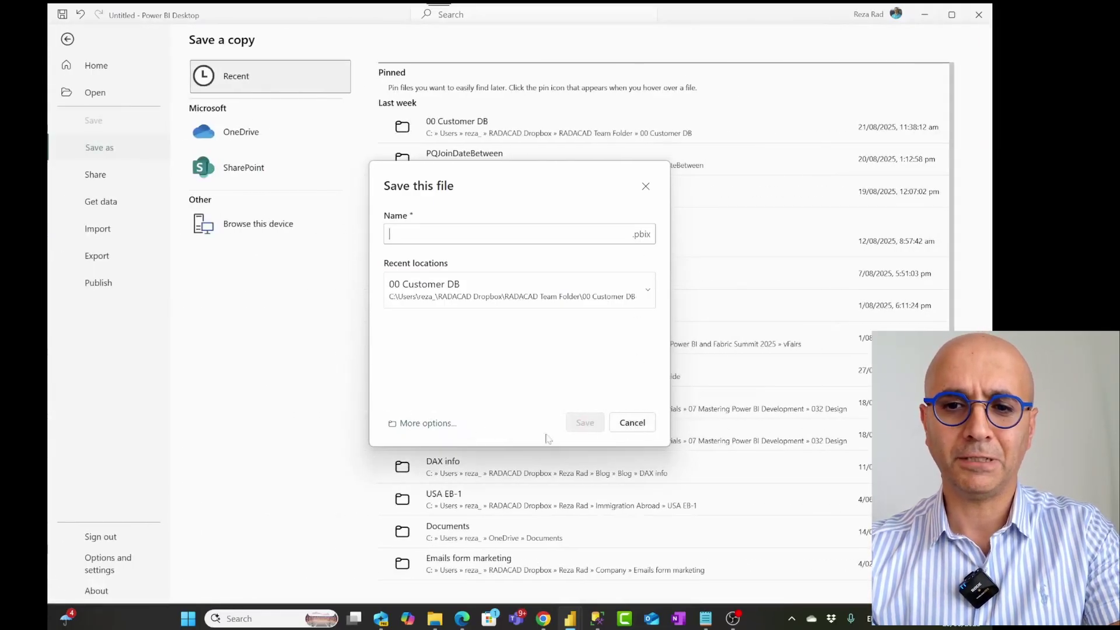
click(641, 427)
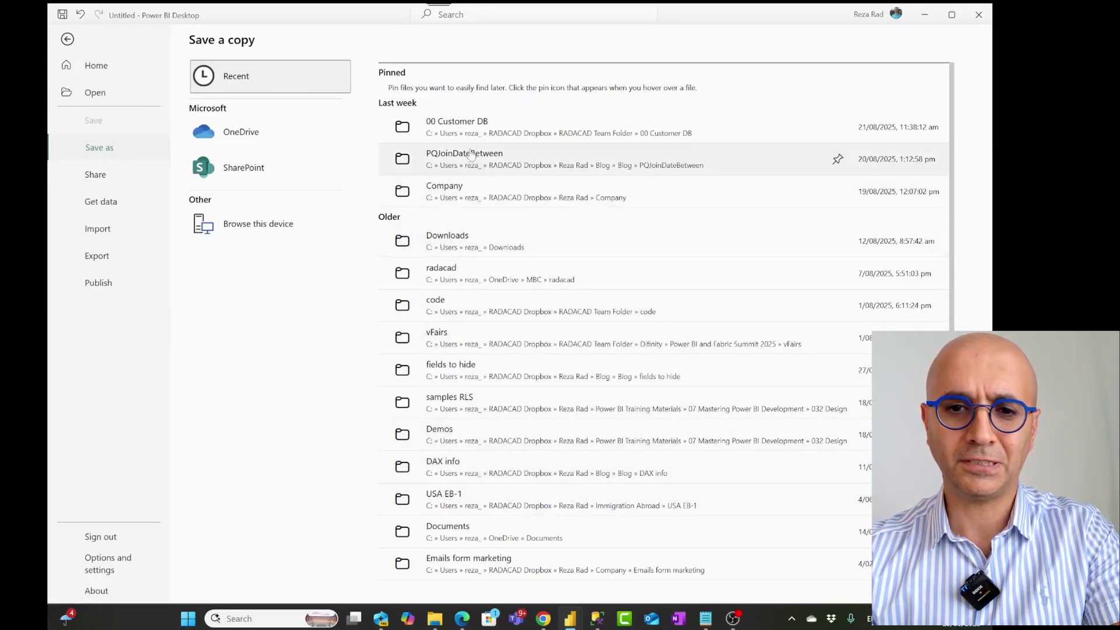
click(248, 222)
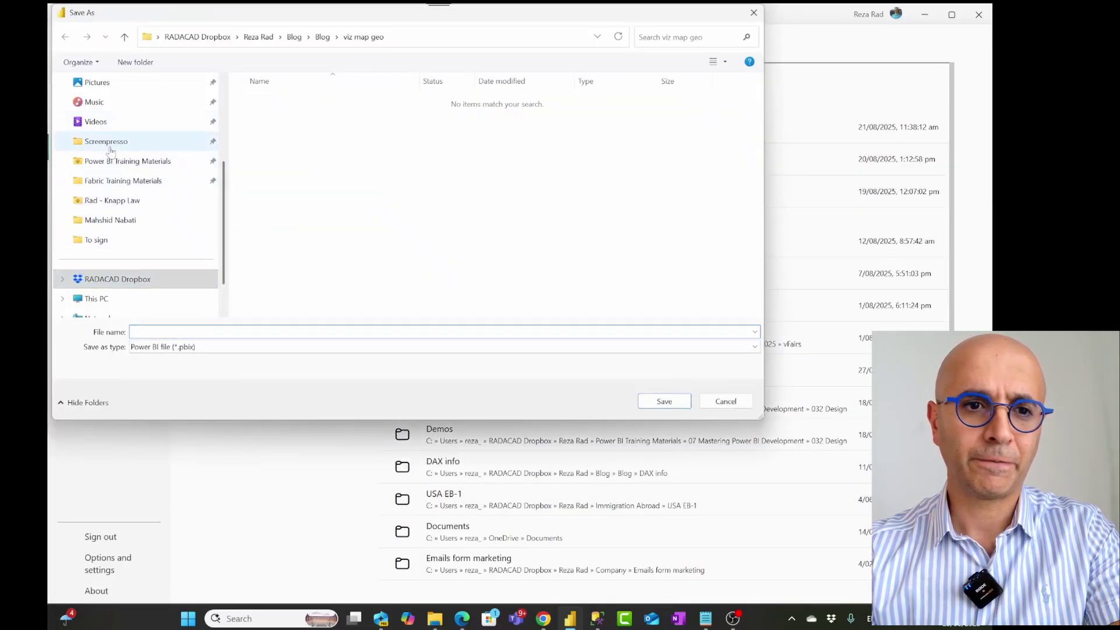
scroll(111, 152, up, 3)
click(111, 186)
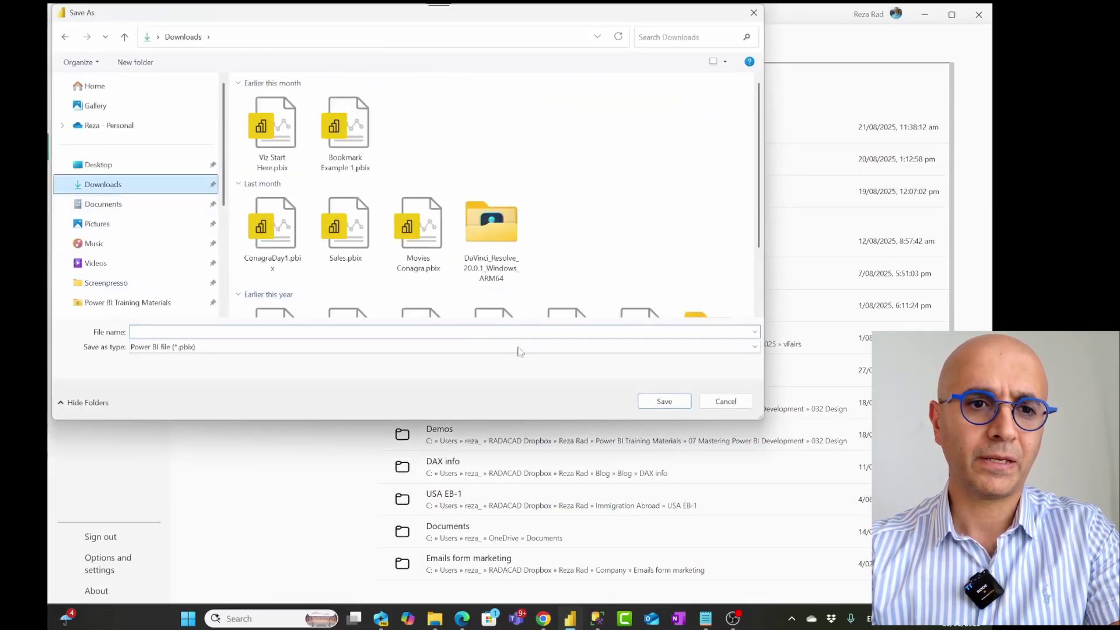
click(319, 333)
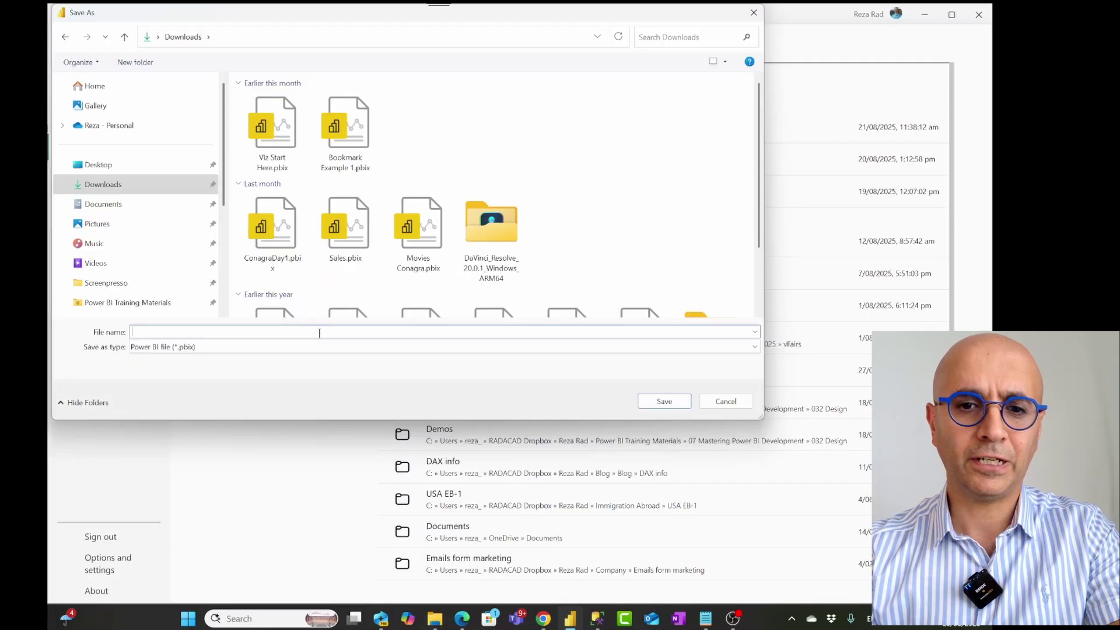
text(Parameter)
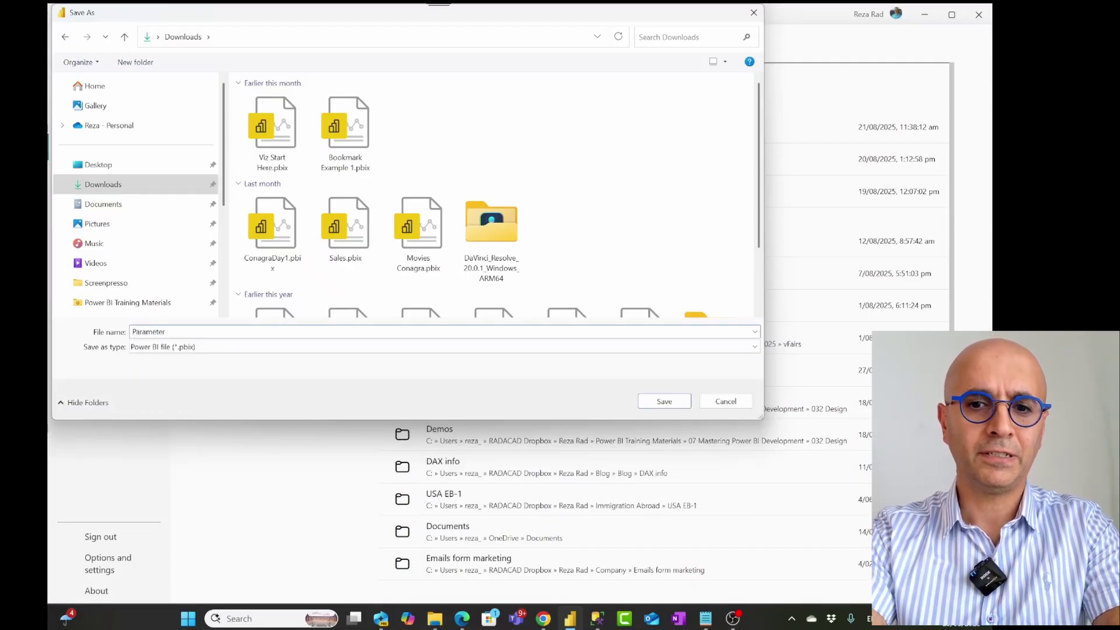
text(PowerBISpeed)
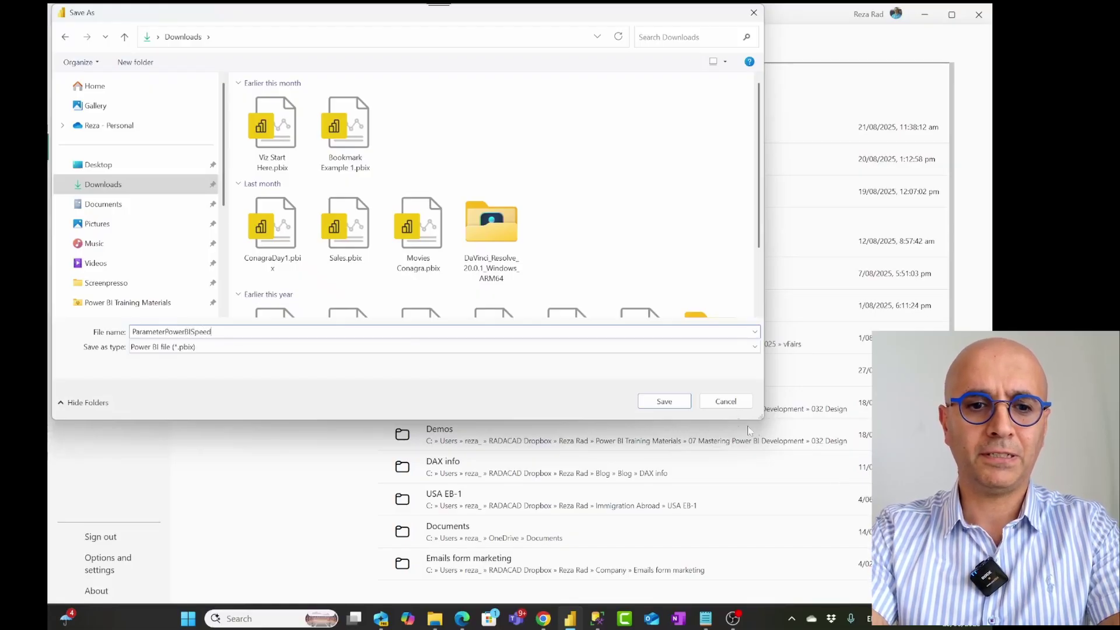
click(664, 401)
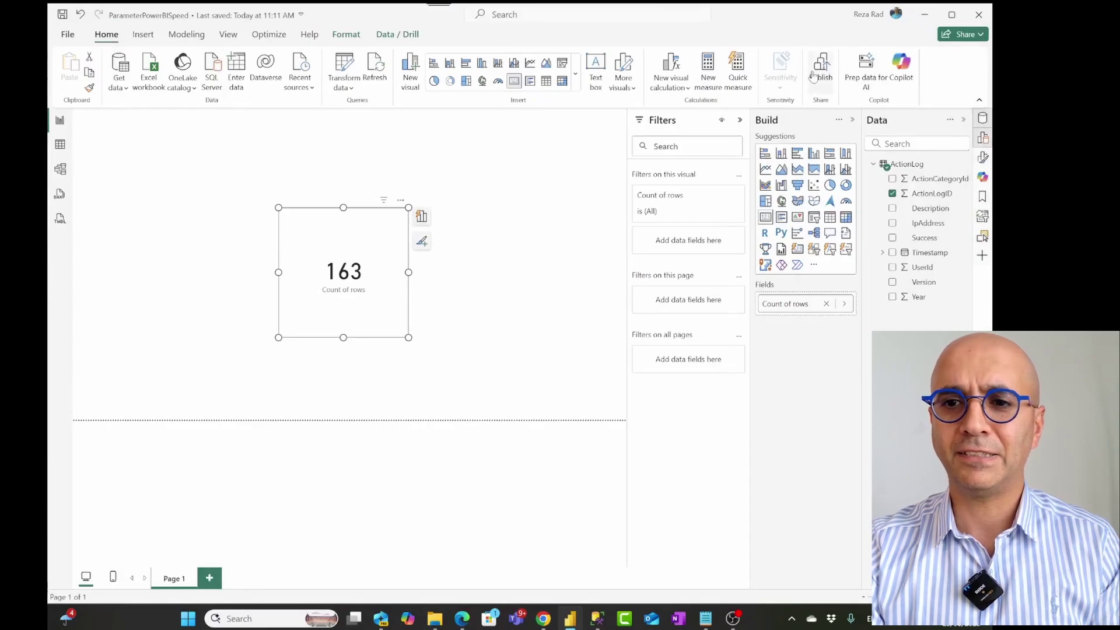
Step: Publish ParameterPowerBISpeed to My workspace, dismiss the success message, and bring Chrome forward
click(818, 70)
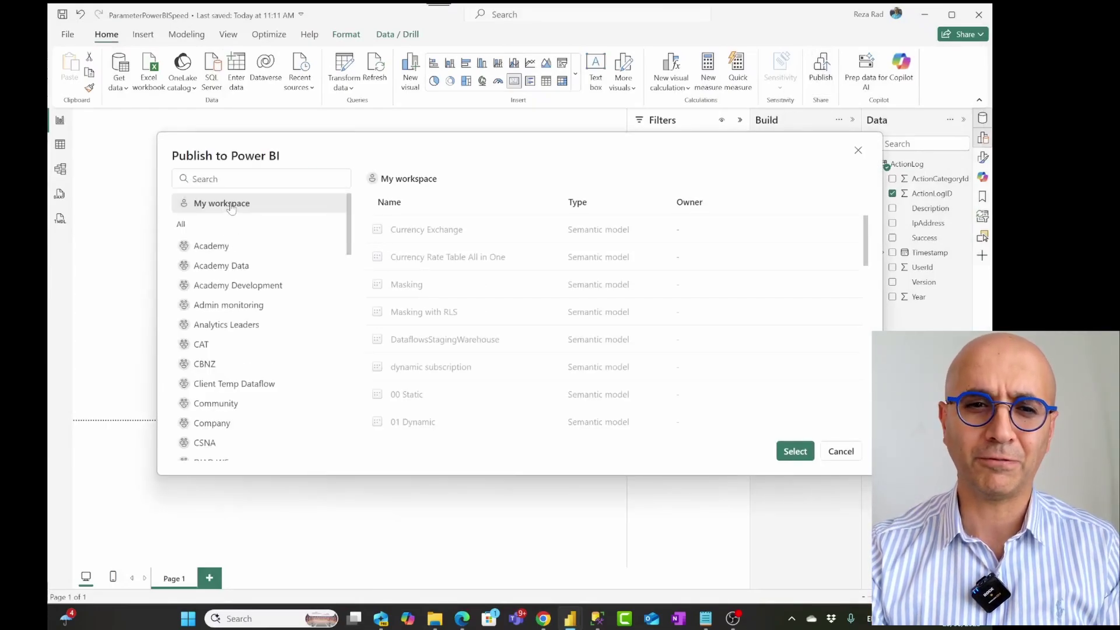
click(791, 451)
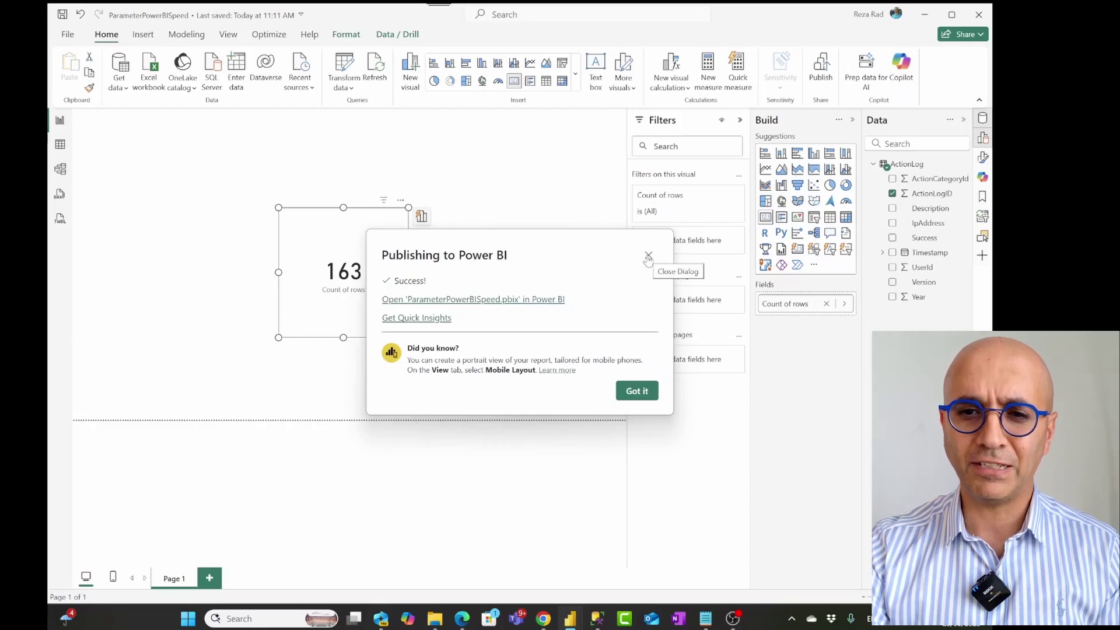
click(635, 390)
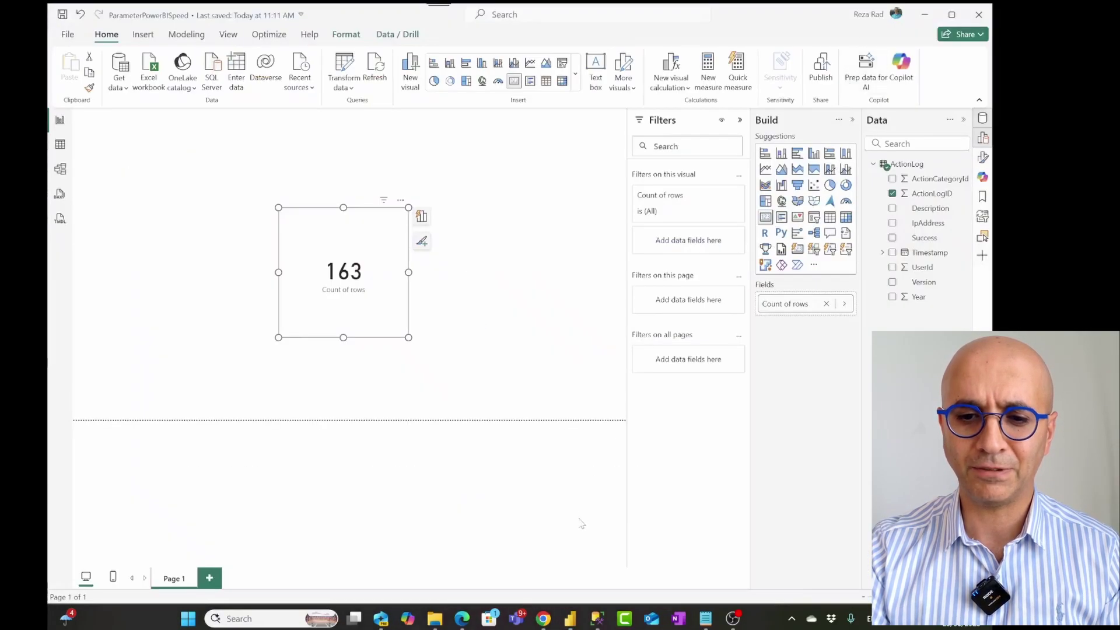
mouse_move(543, 618)
click(522, 560)
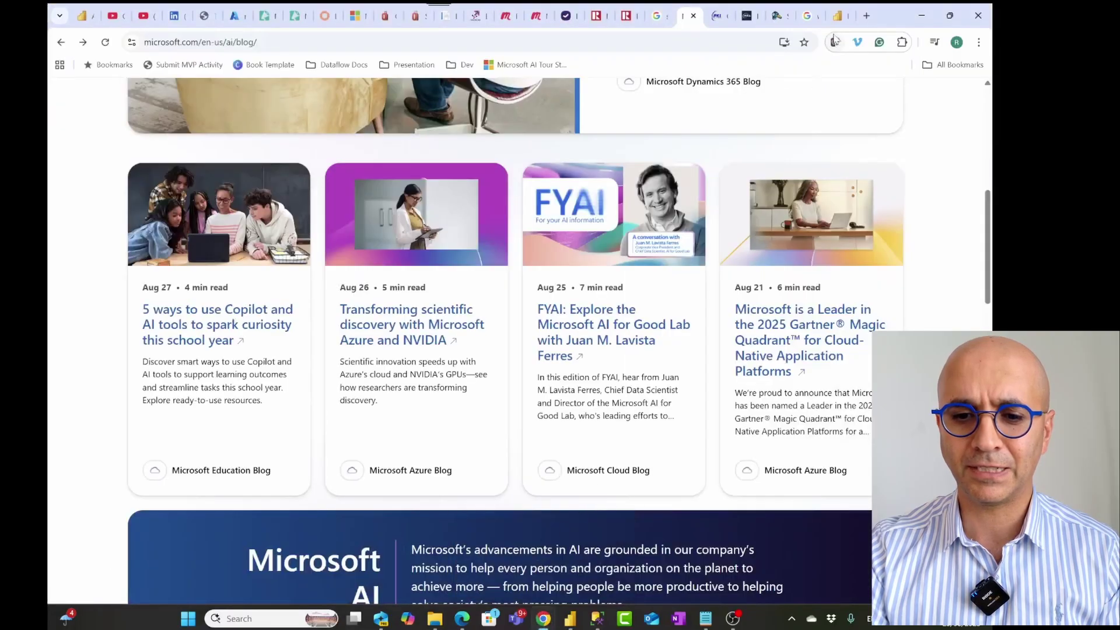
Step: Filter My workspace by 'speed' and open the ParameterPowerBISpeed report to check its 163-row card
click(838, 15)
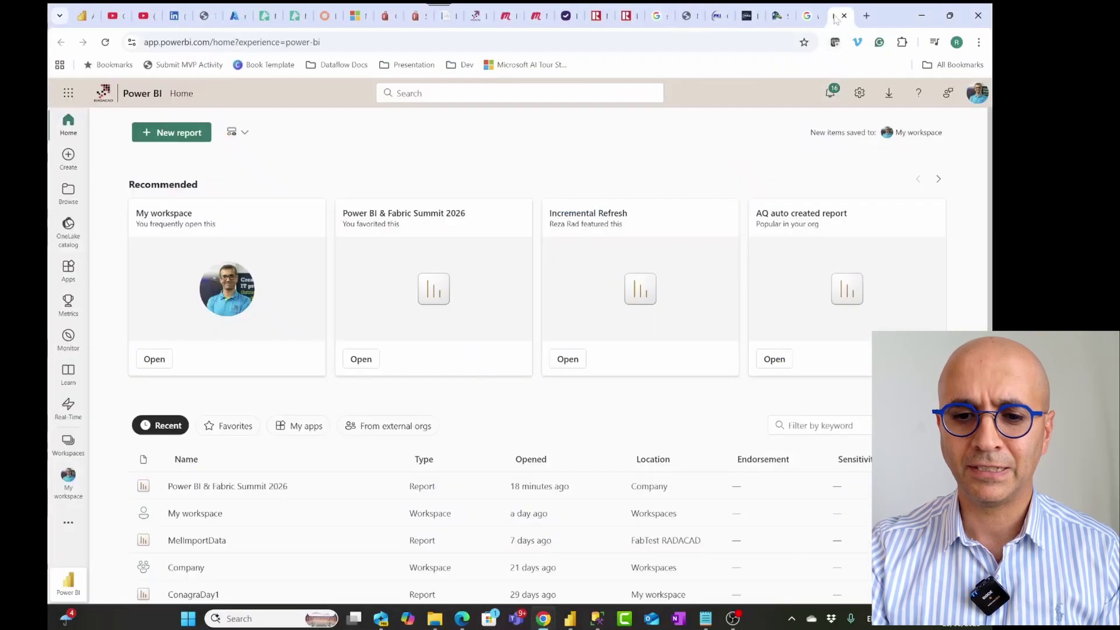
click(69, 478)
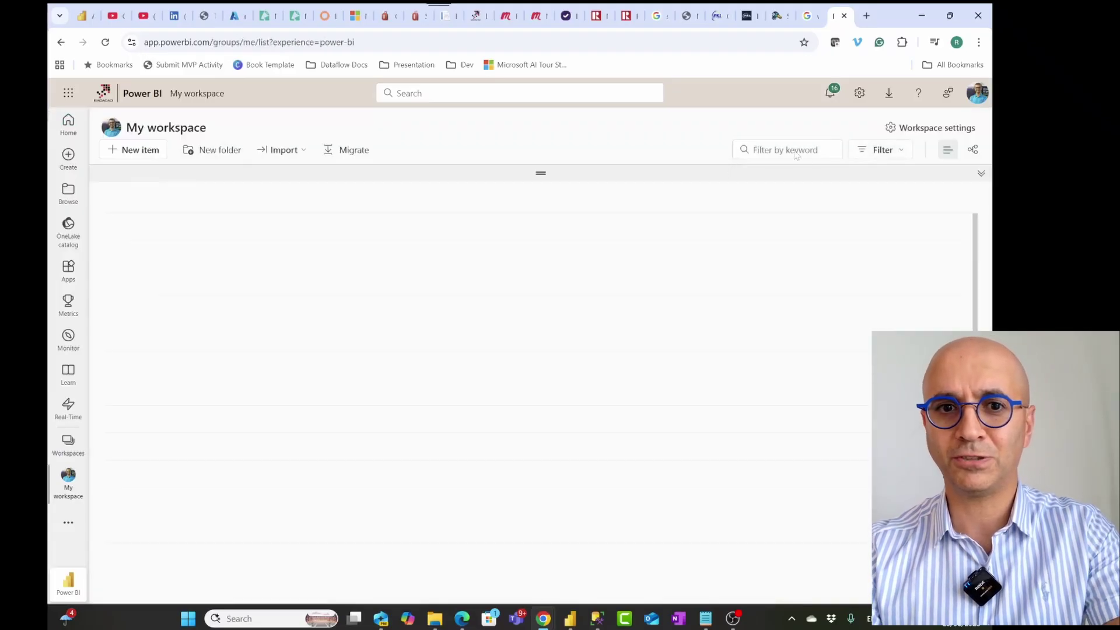
click(787, 150)
text(speed)
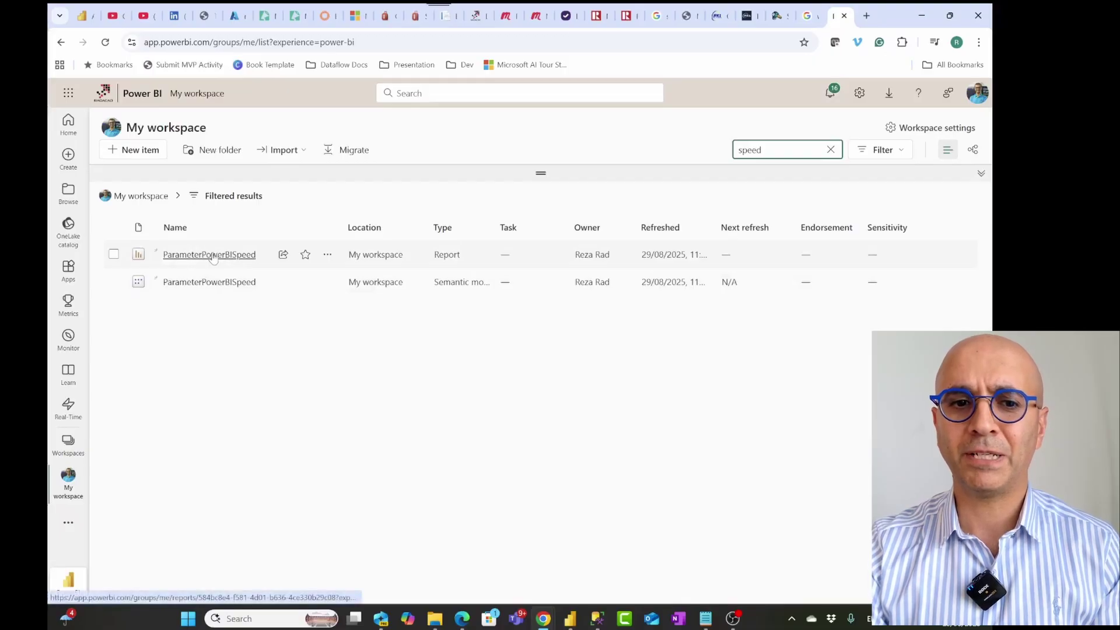
click(230, 259)
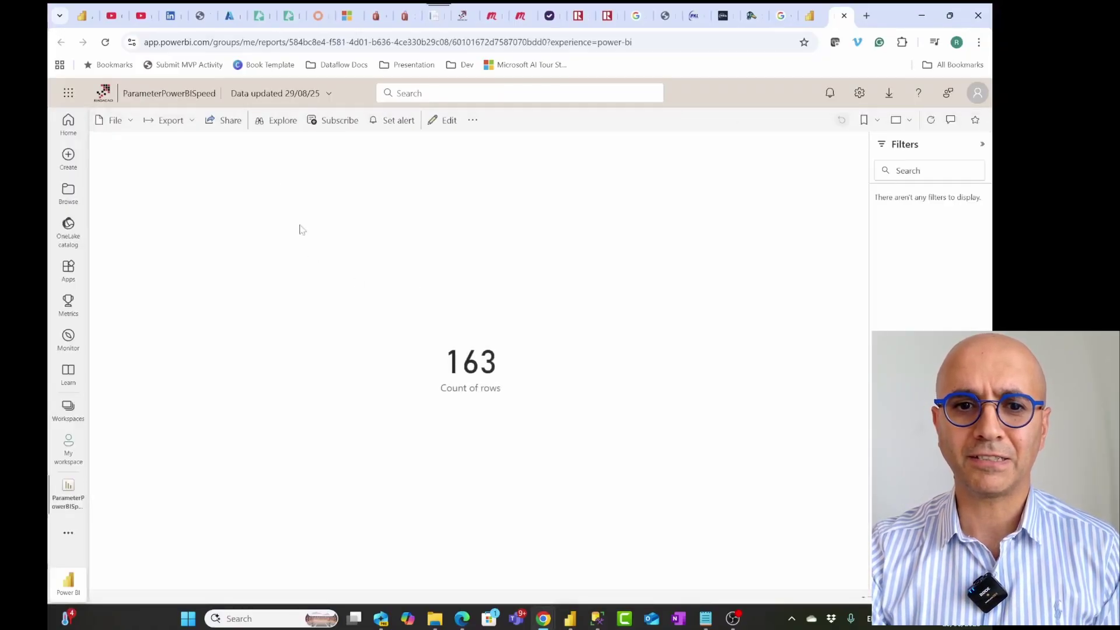
click(811, 17)
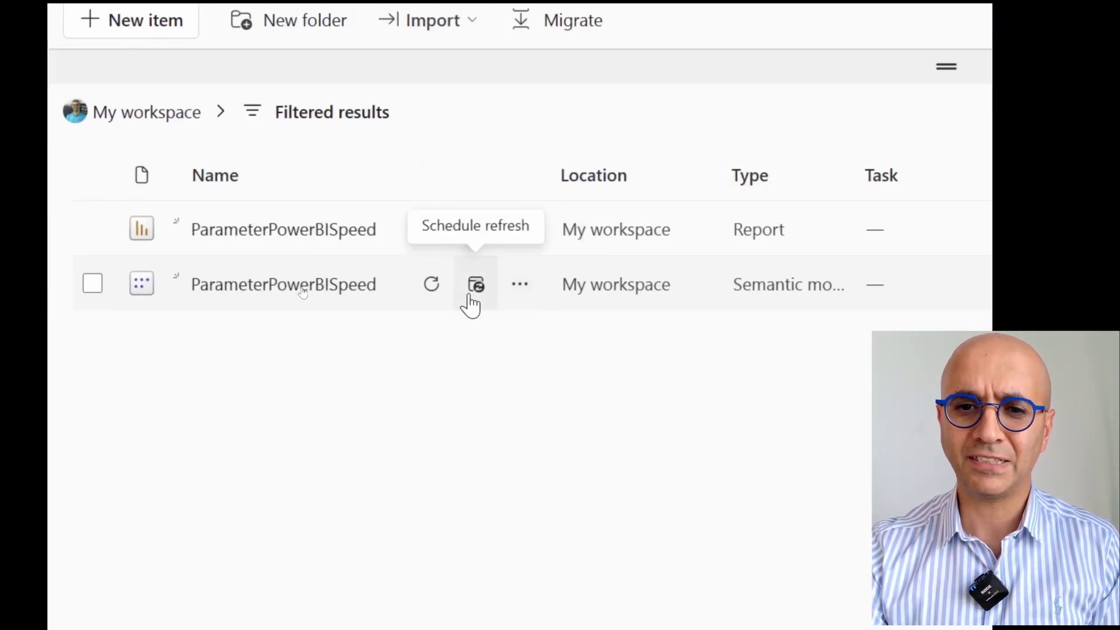
Step: In the semantic model's settings, edit the data source credentials with the user name and password
click(470, 305)
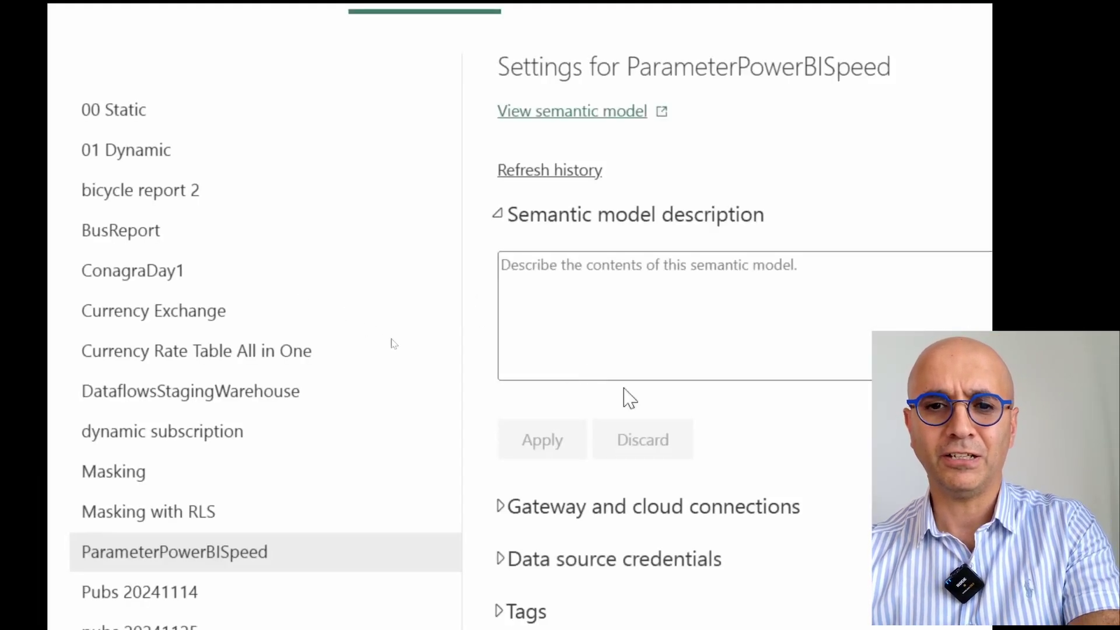
scroll(787, 492, down, 2)
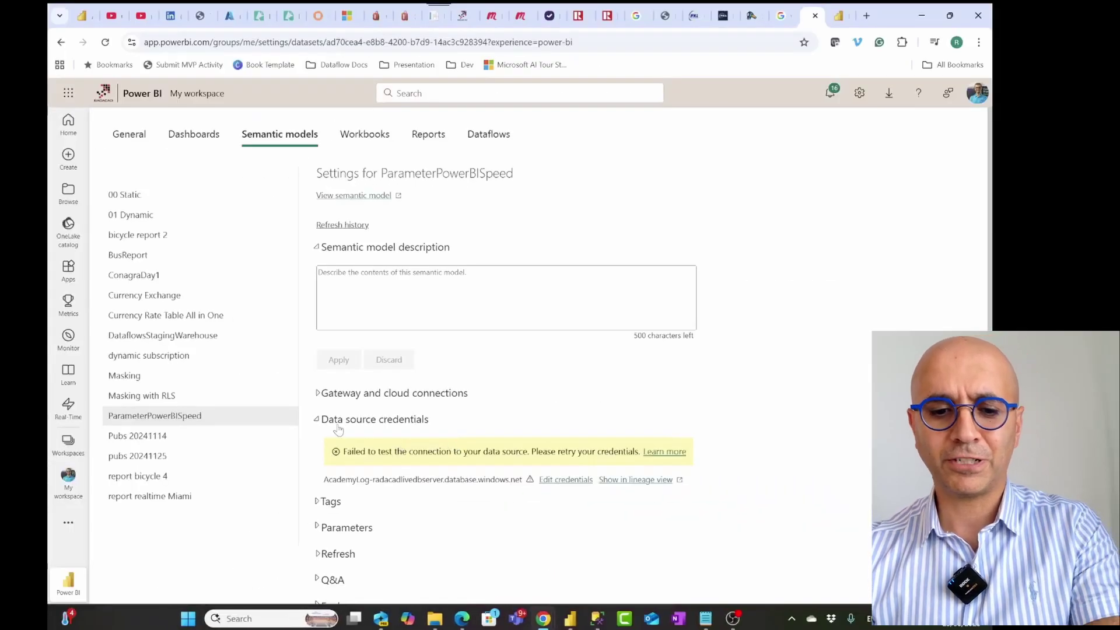
click(557, 480)
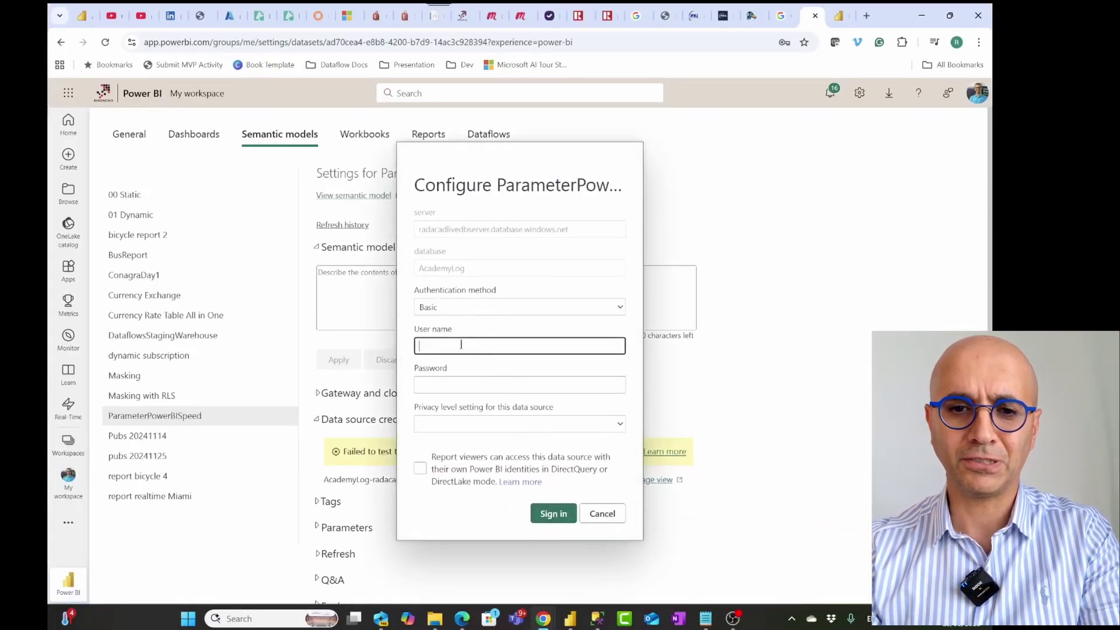
text(reza)
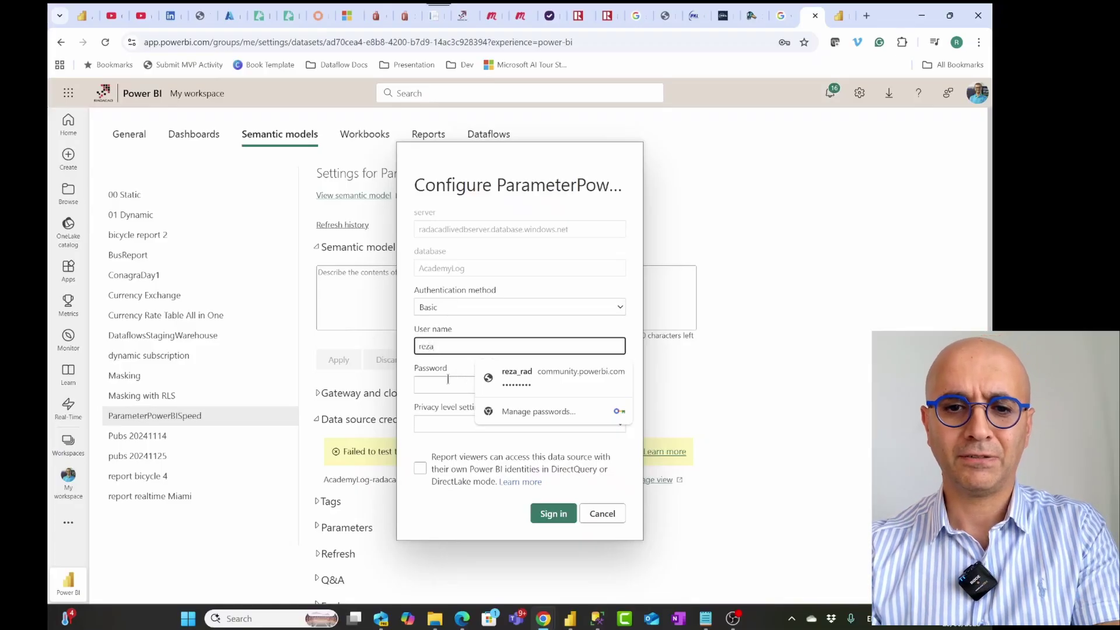
click(448, 379)
text(*******)
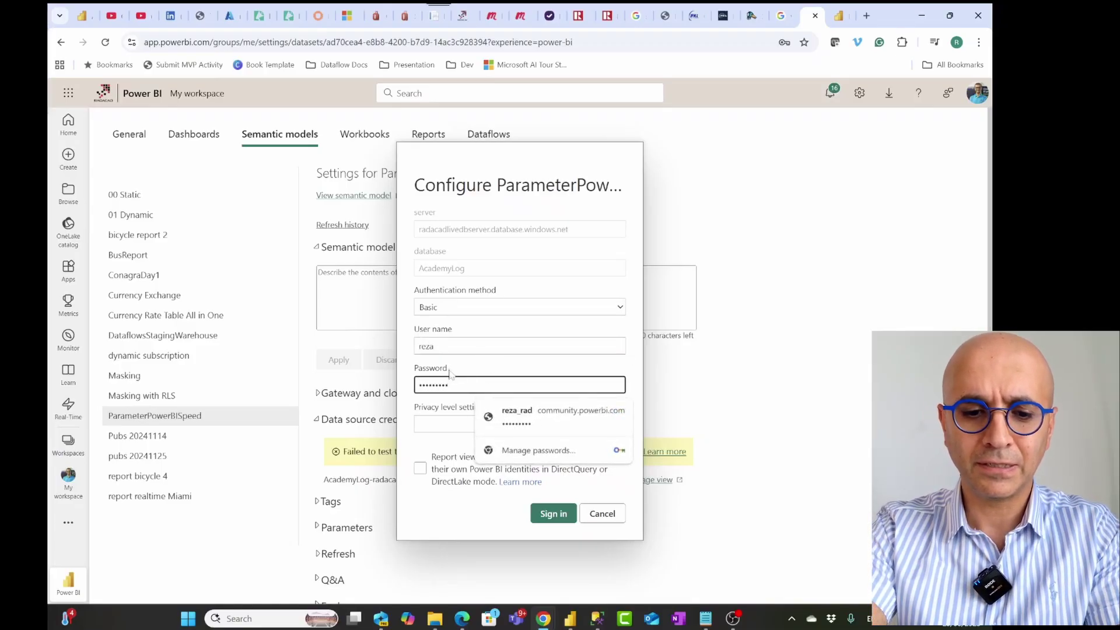
click(455, 365)
Step: Keep Basic authentication, set privacy to Organizational, sign in, and expand Parameters
click(482, 308)
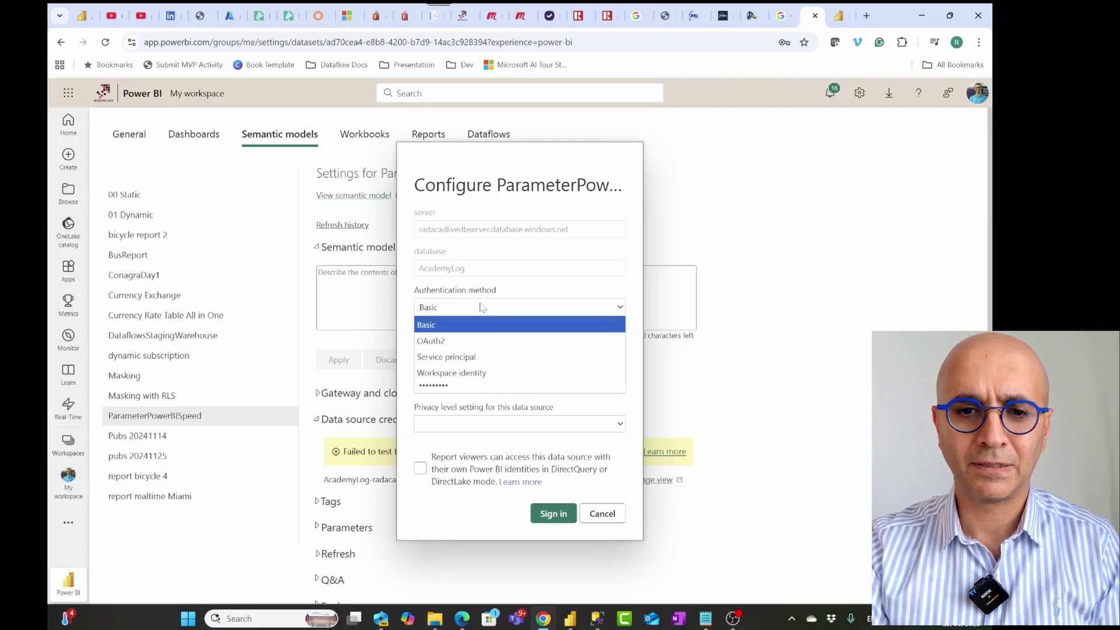
click(482, 325)
click(529, 431)
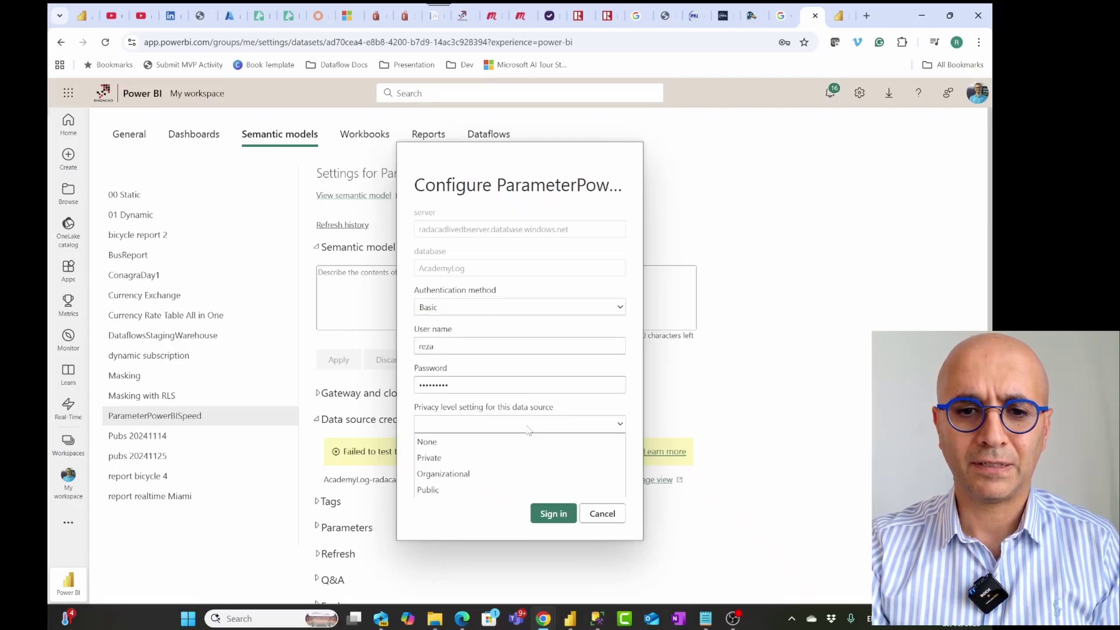
click(443, 474)
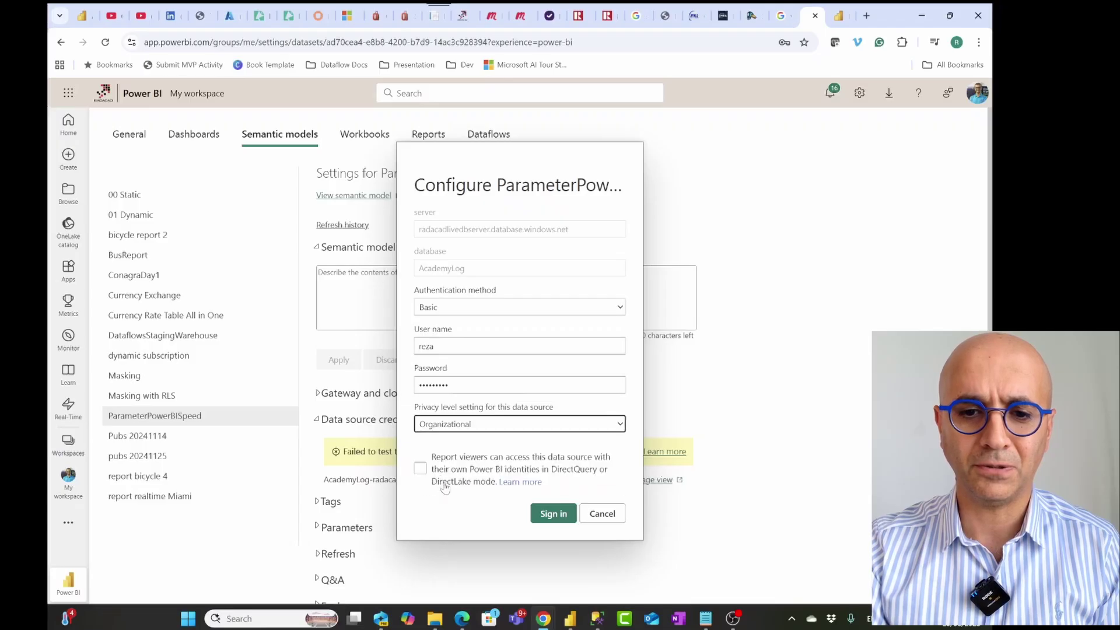
click(548, 516)
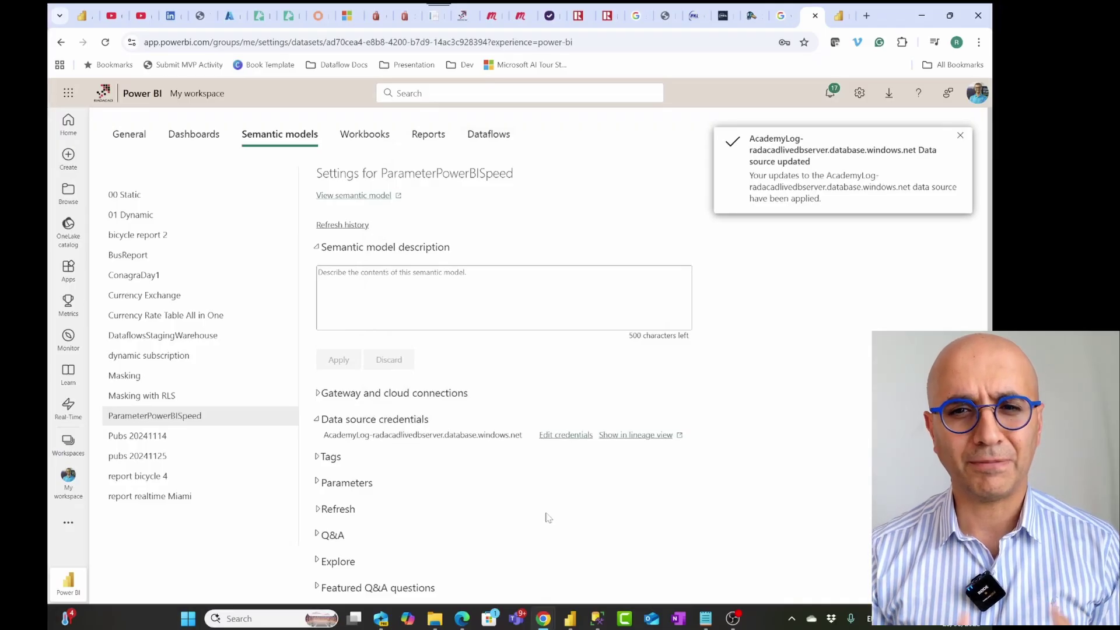
click(351, 483)
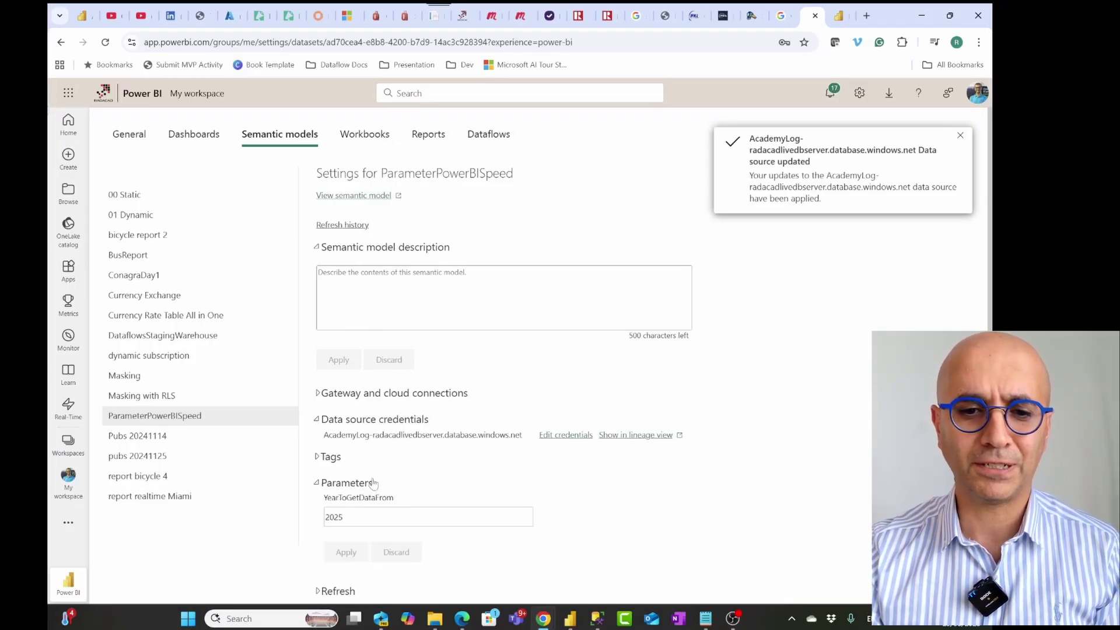
Step: Replace 2025 with 2020 in YearToGetDataFrom, apply it, and return to My workspace
scroll(374, 483, down, 3)
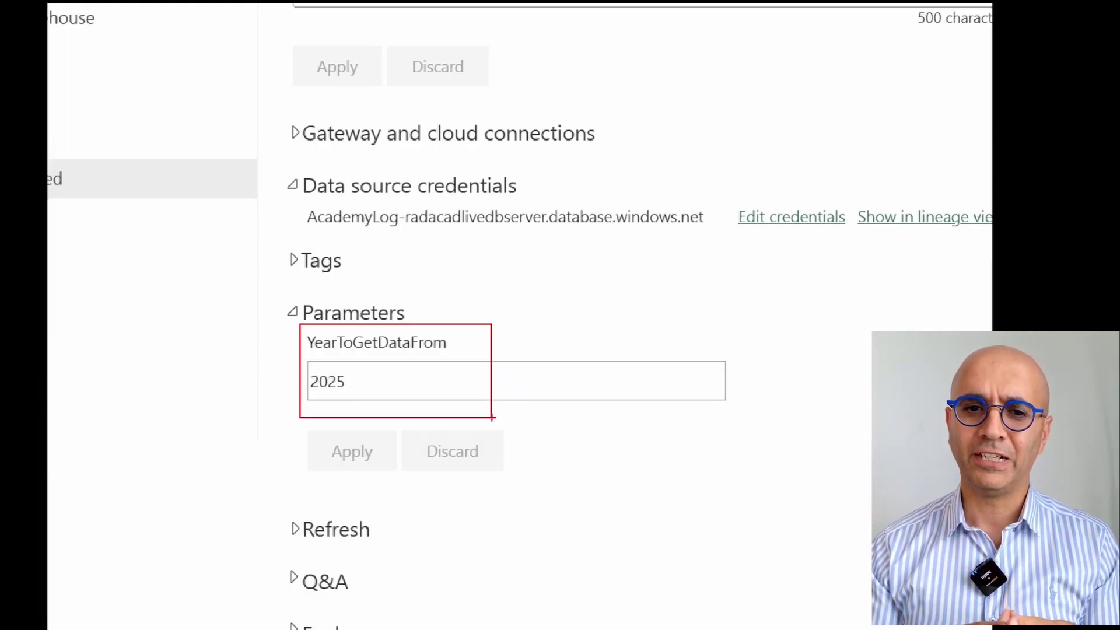
click(378, 361)
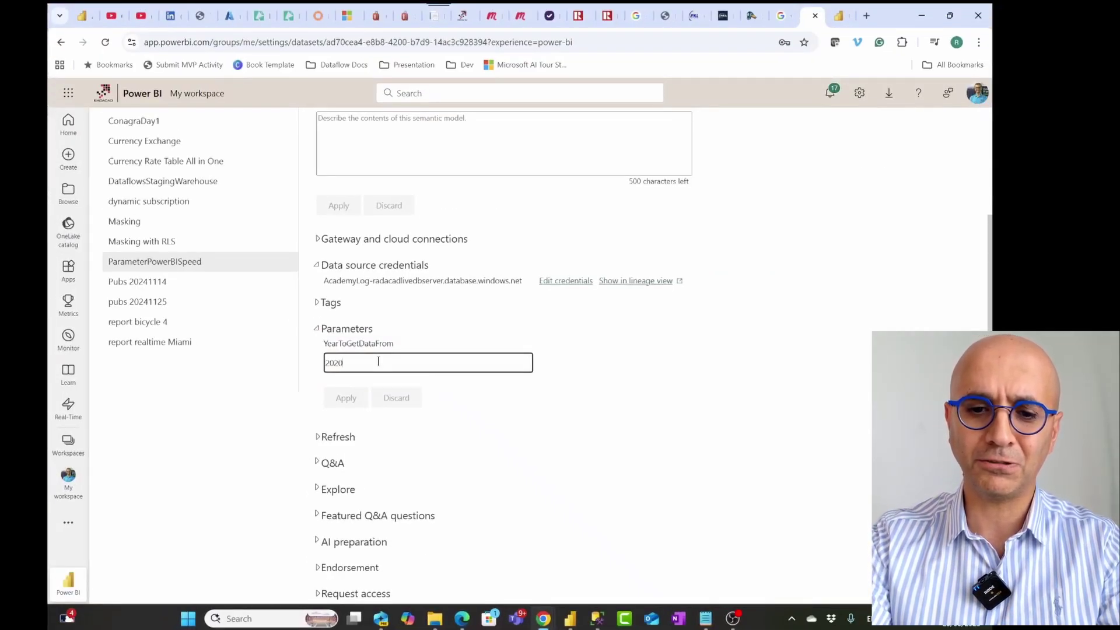
click(458, 408)
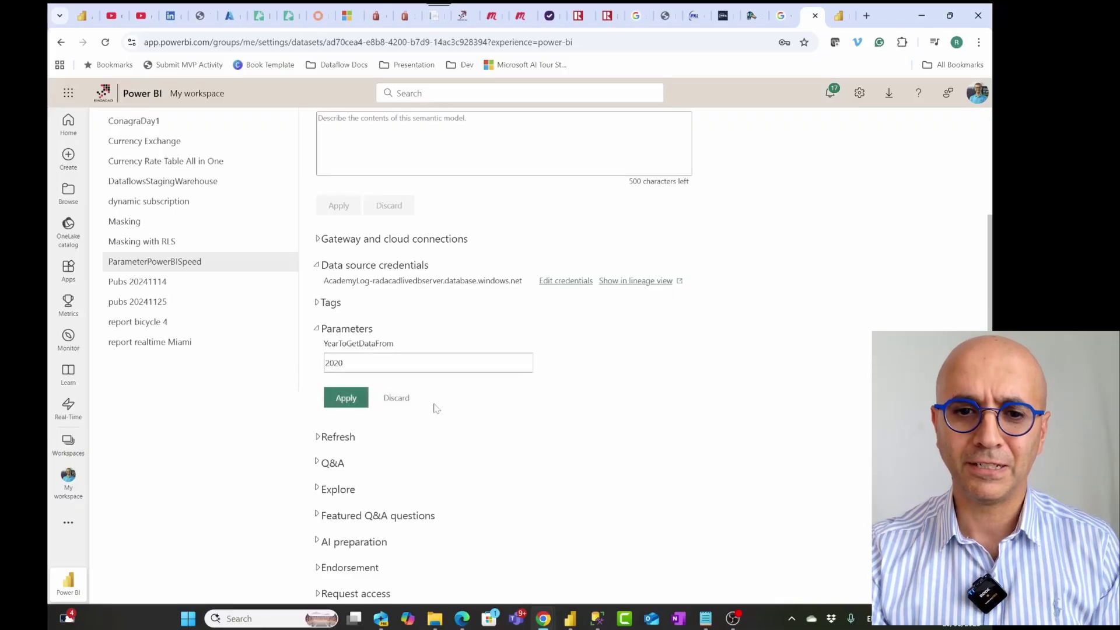
click(355, 403)
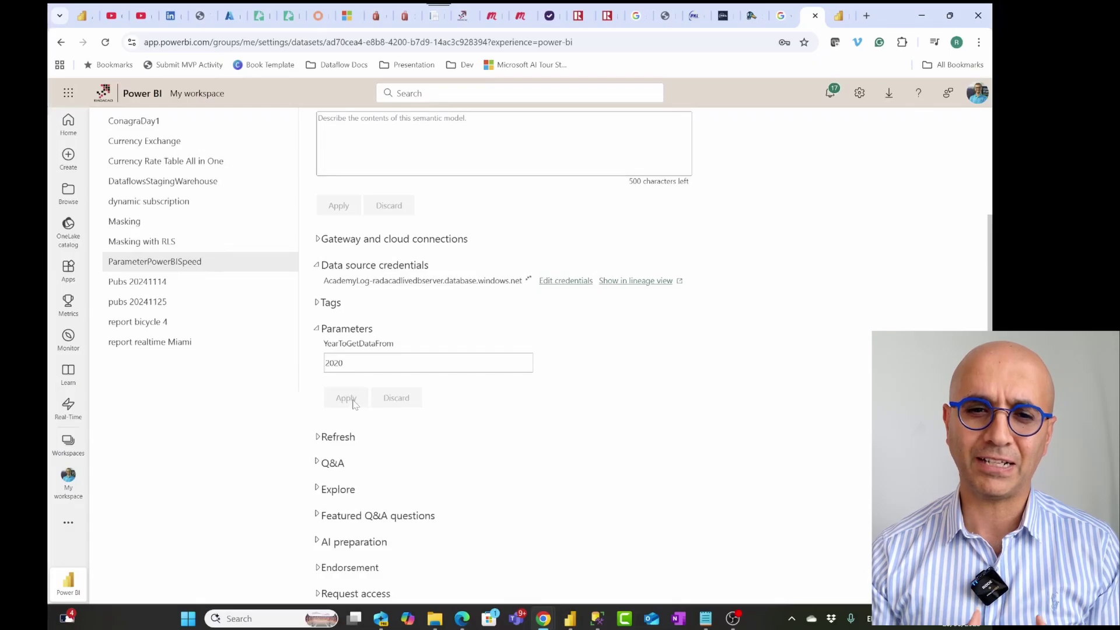
click(71, 479)
Step: Filter by 'speed', refresh the semantic model now, then open the report and refresh its visuals
click(764, 147)
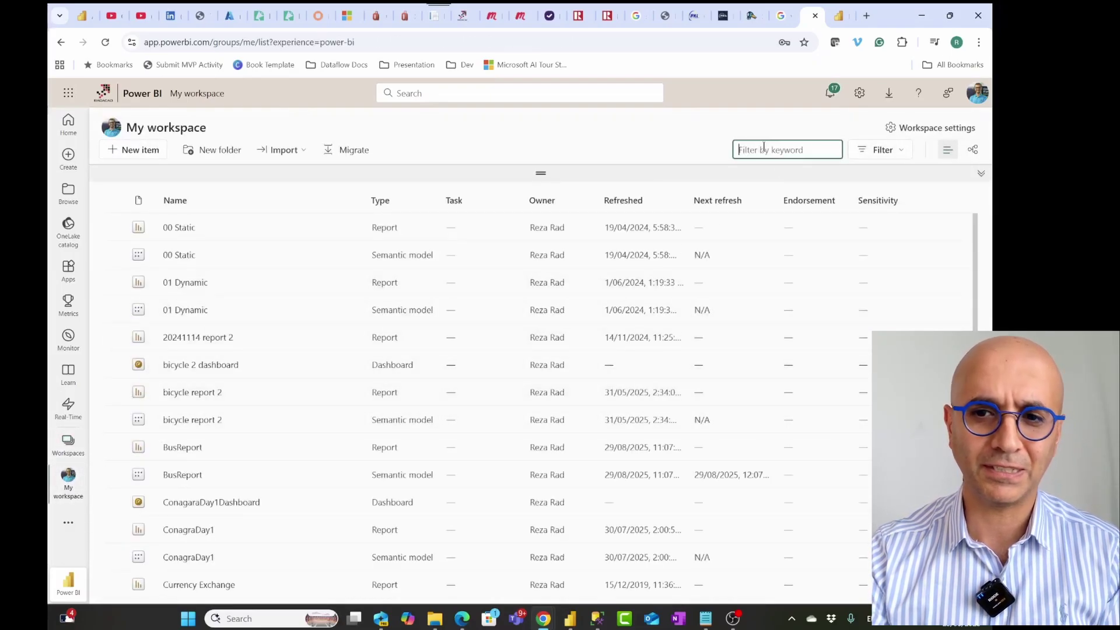
text(speed)
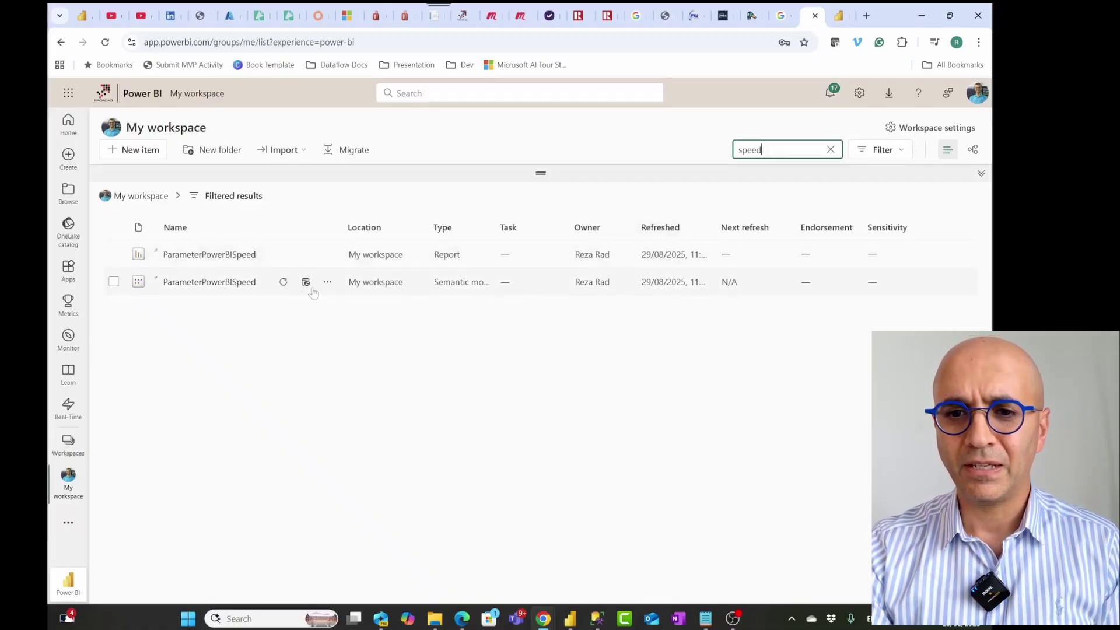
click(283, 282)
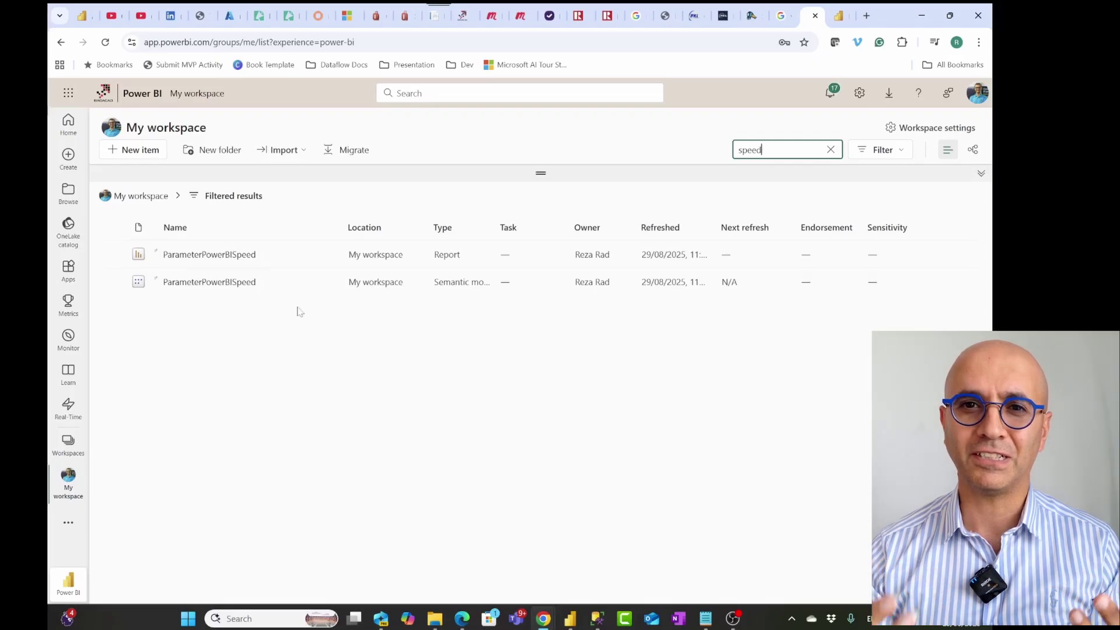
click(209, 254)
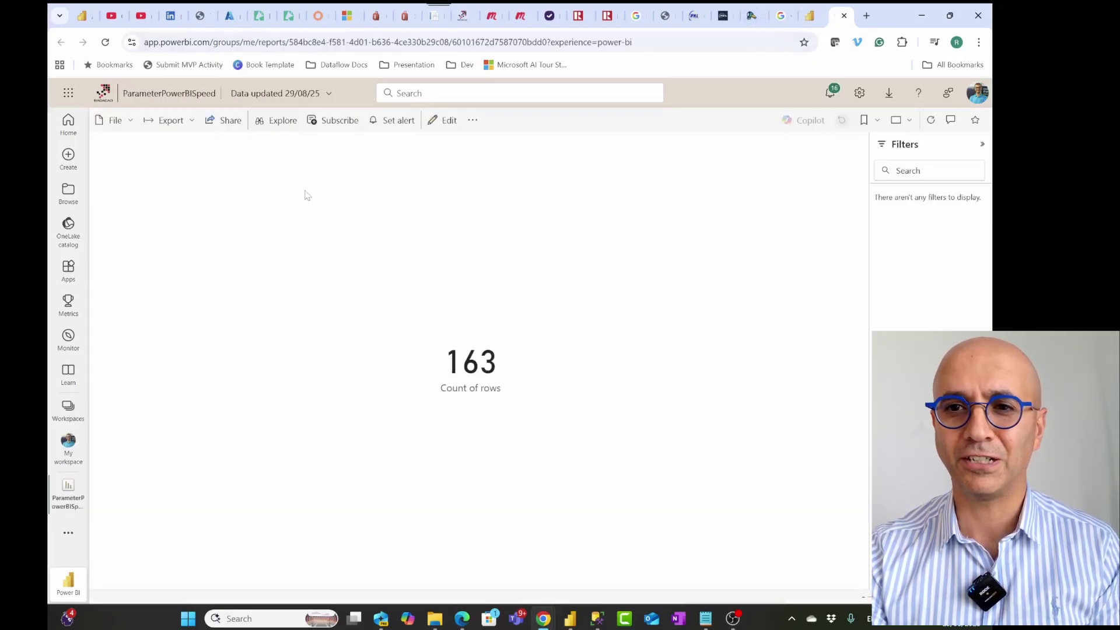
click(931, 120)
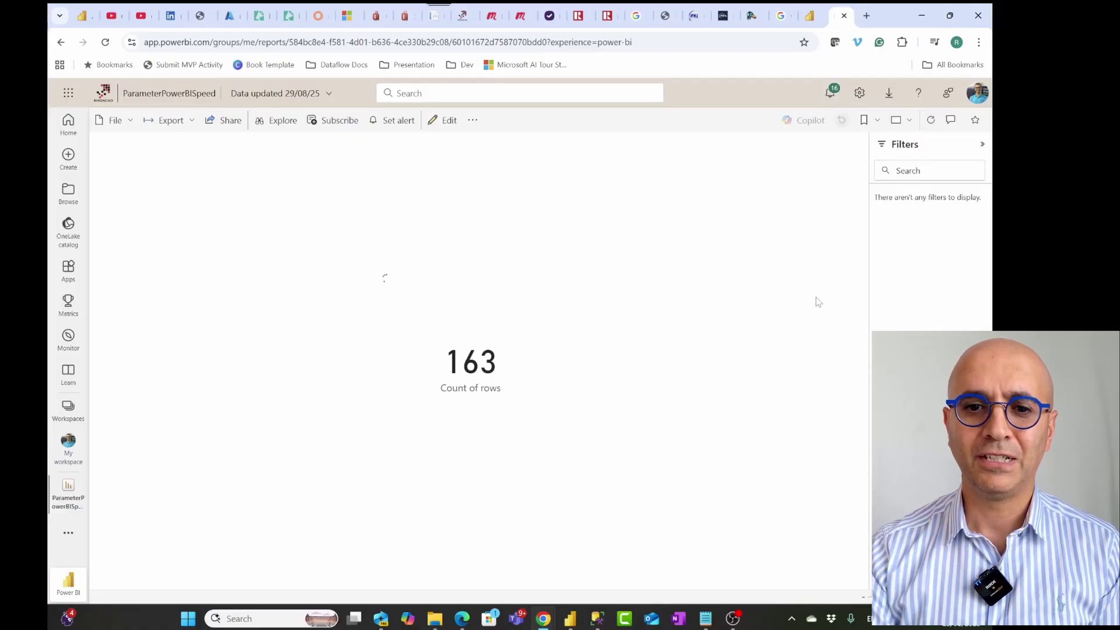